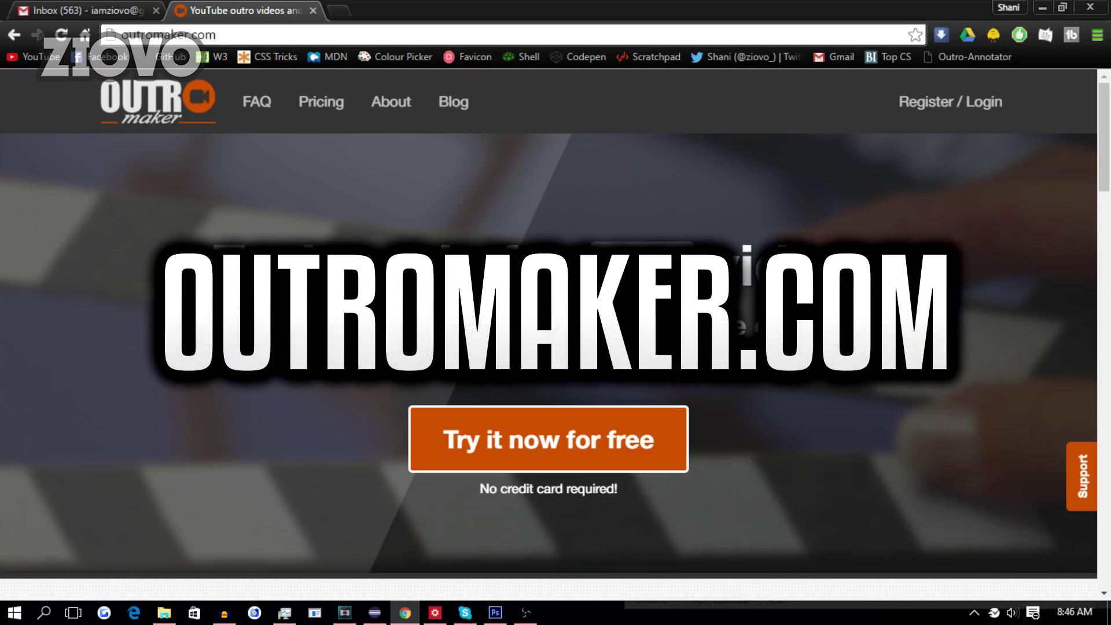
# Look over the OutroMaker pricing plans, then return to the home page
pyautogui.click(335, 102)
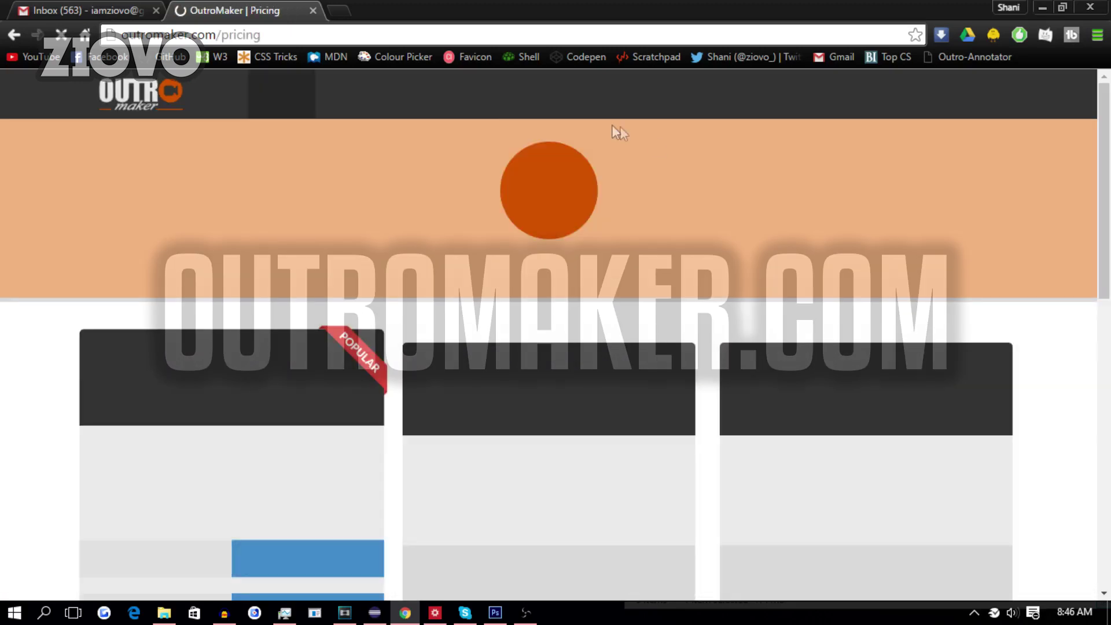
pyautogui.scroll(-3, 687, 305)
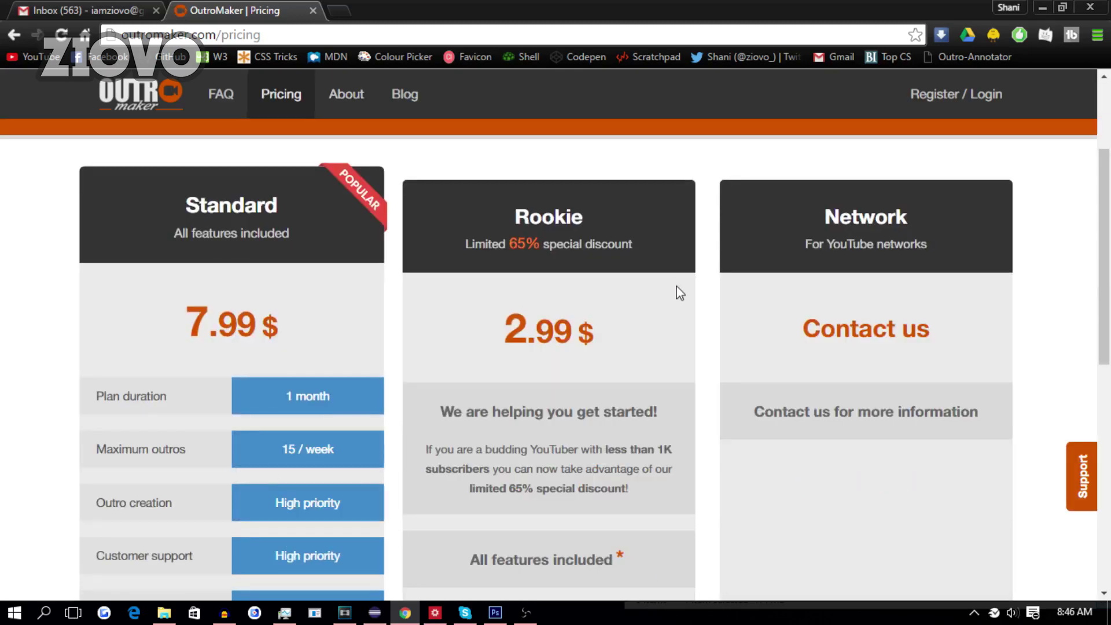
pyautogui.click(150, 100)
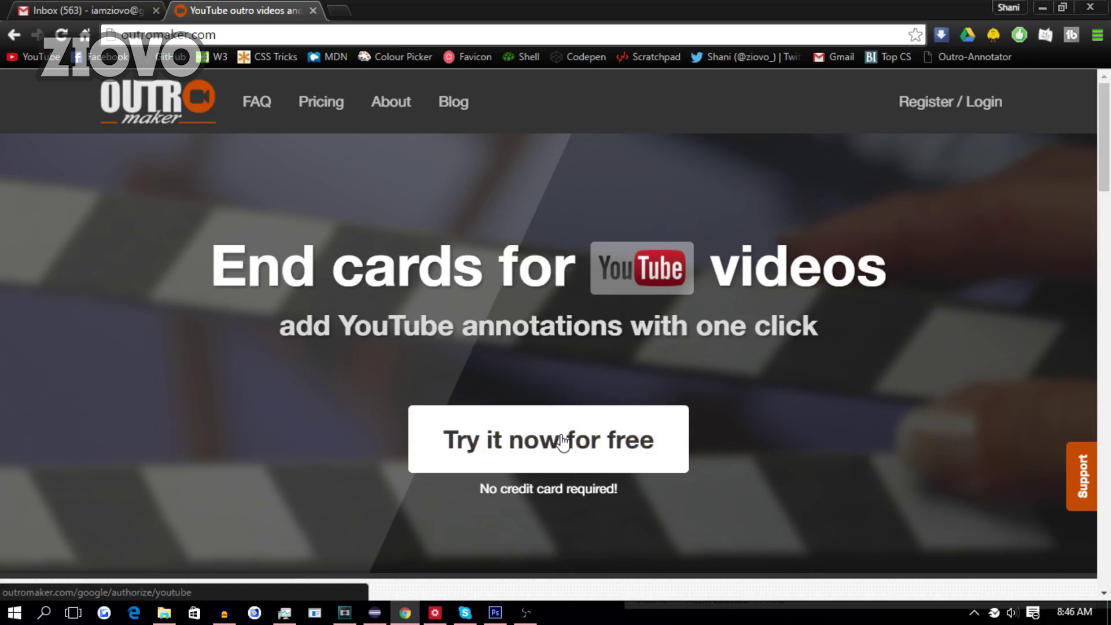
# Open the free Template Editor on a new empty template, then switch to Photoshop
pyautogui.click(562, 443)
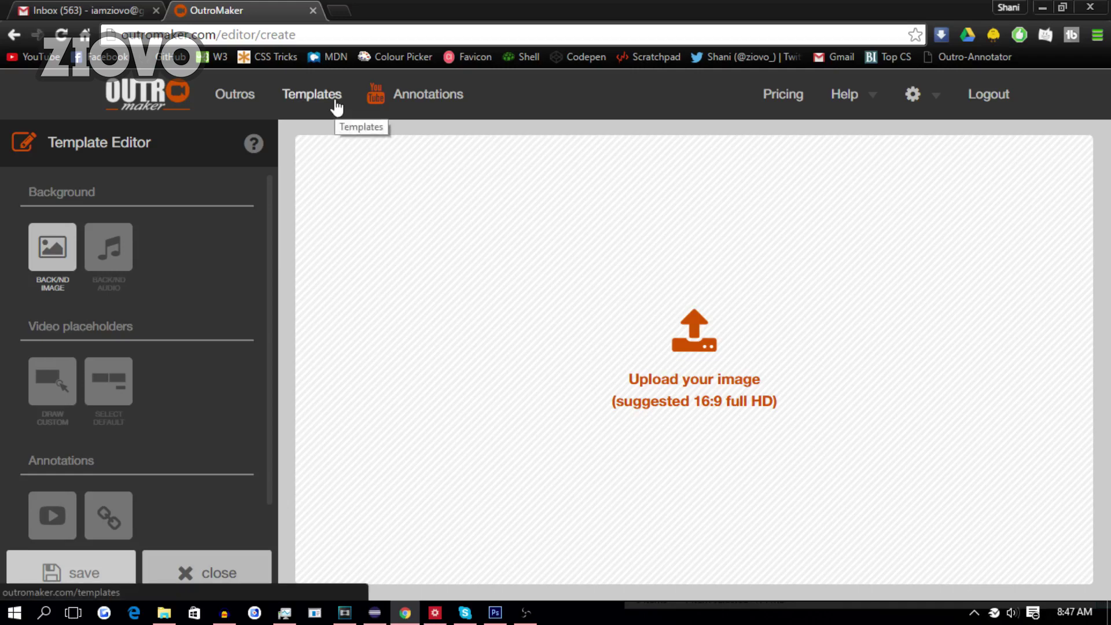
pyautogui.scroll(-1, 145, 336)
pyautogui.scroll(1, 173, 361)
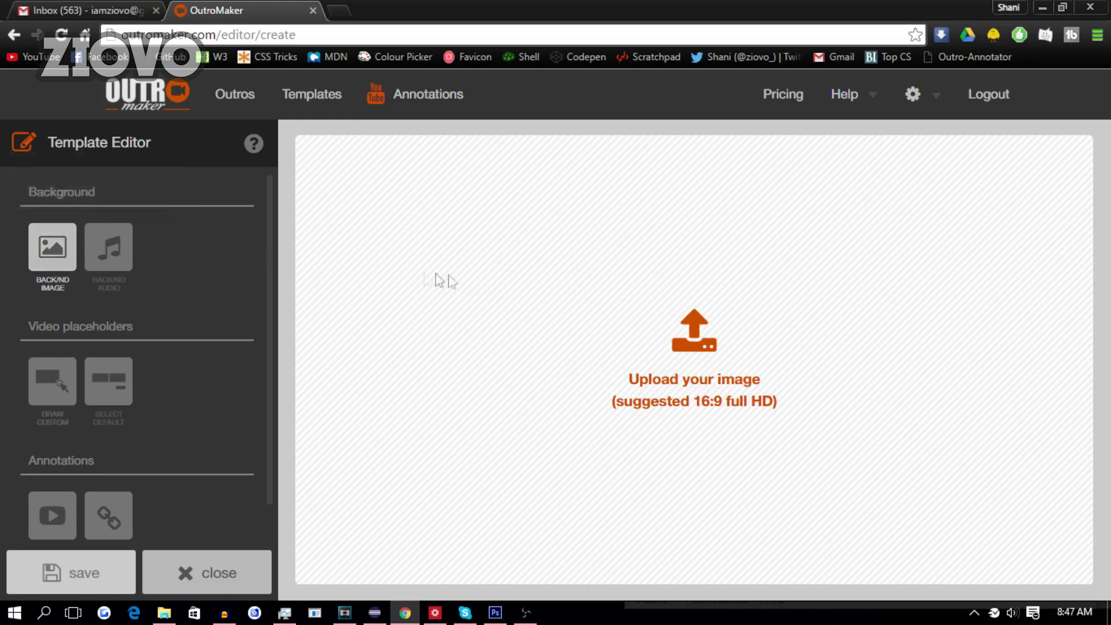
pyautogui.click(495, 612)
# Create a new 1920×1080 transparent Photoshop document
pyautogui.click(50, 11)
pyautogui.click(62, 28)
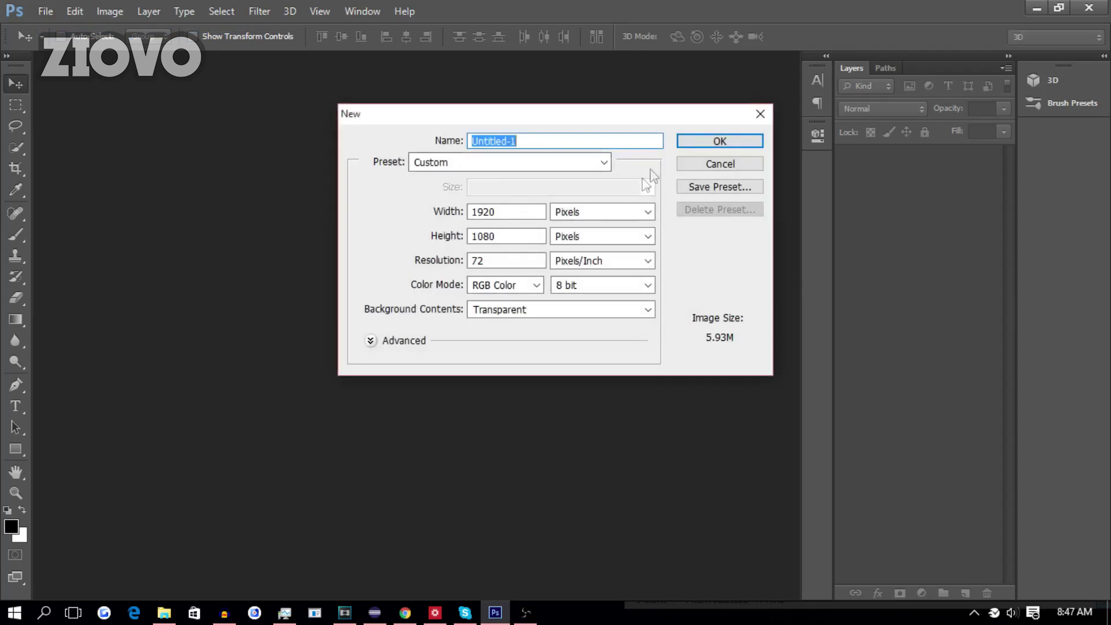
pyautogui.click(697, 141)
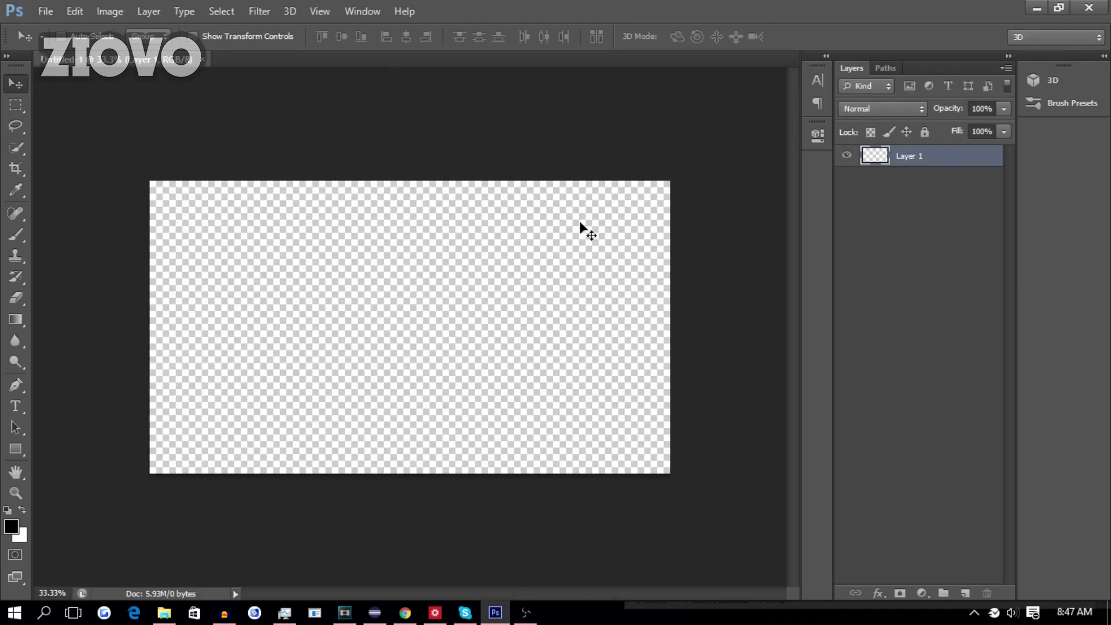
# Place purple-grunge-background.jpg scaled to cover the canvas, and add an empty layer above
pyautogui.click(46, 11)
pyautogui.click(149, 286)
pyautogui.write('gr')
pyautogui.press('BackSpace')
pyautogui.press('BackSpace')
pyautogui.write('purpl')
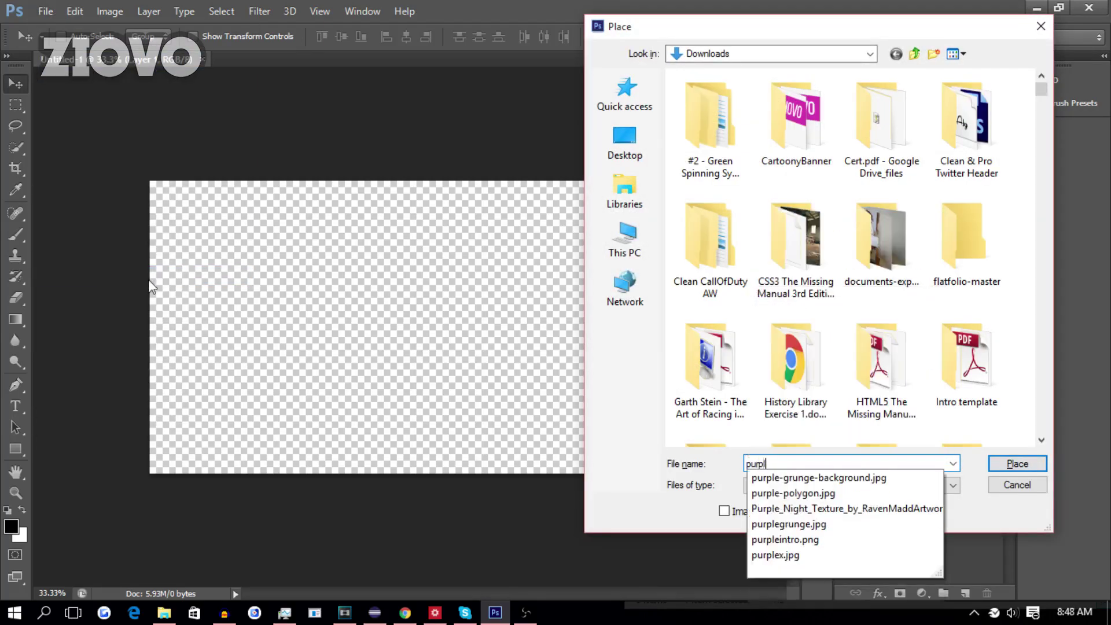
pyautogui.press('Down')
pyautogui.press('Return')
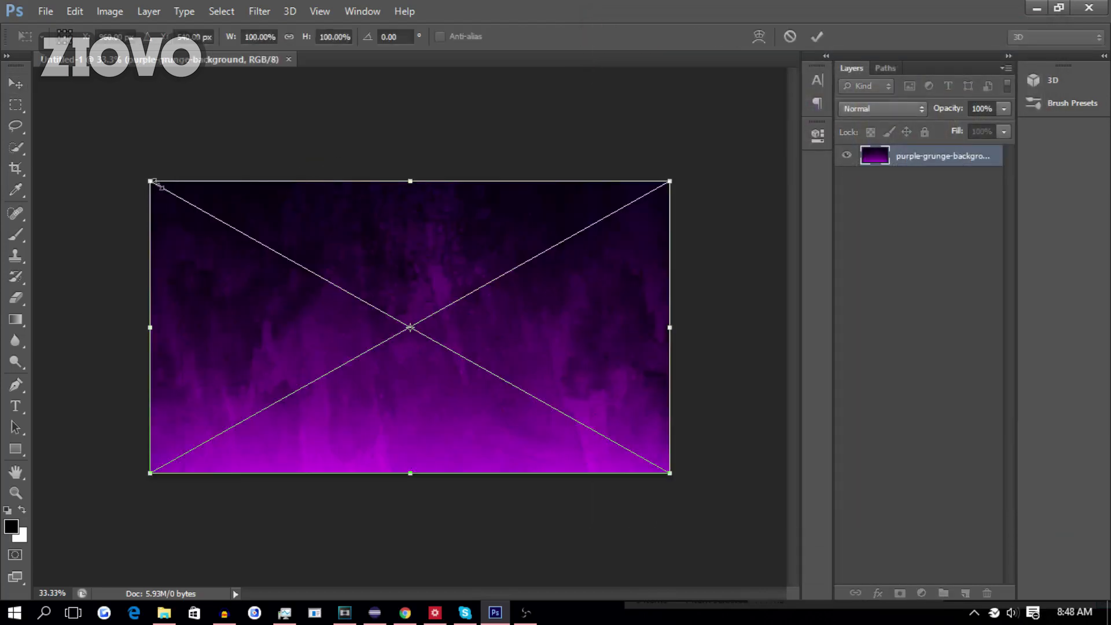
pyautogui.moveTo(145, 174); pyautogui.dragTo(134, 169)
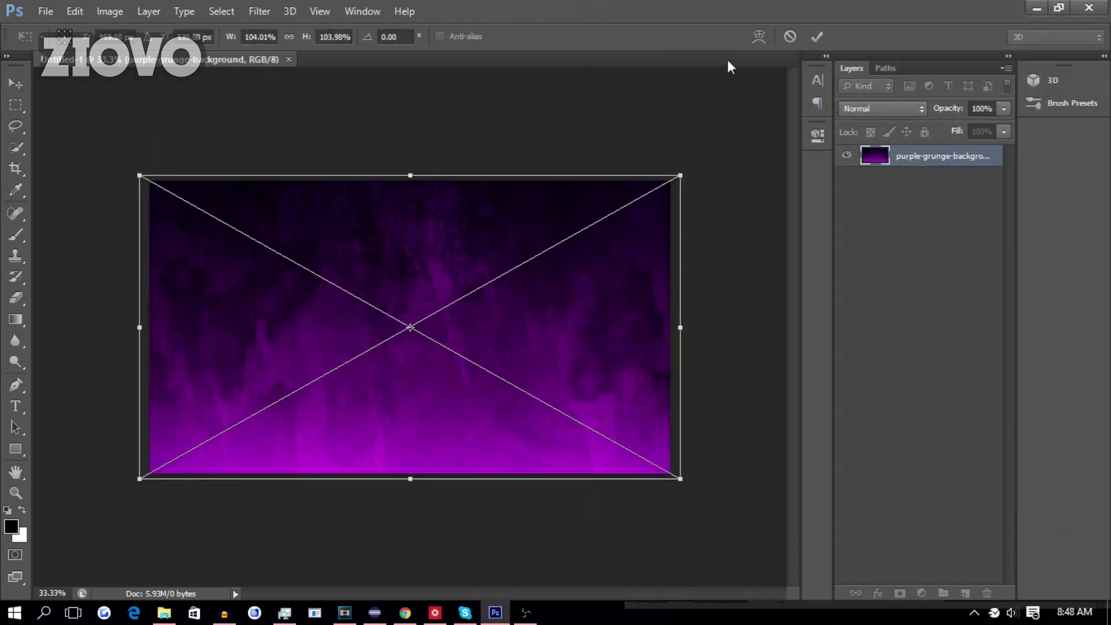
pyautogui.click(814, 38)
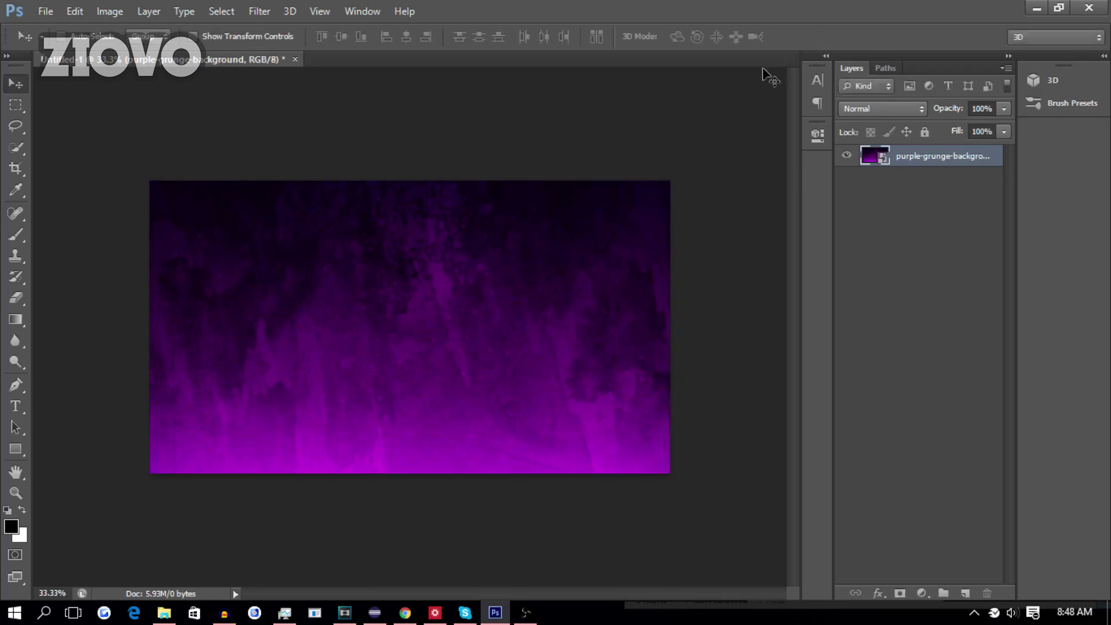
pyautogui.click(965, 594)
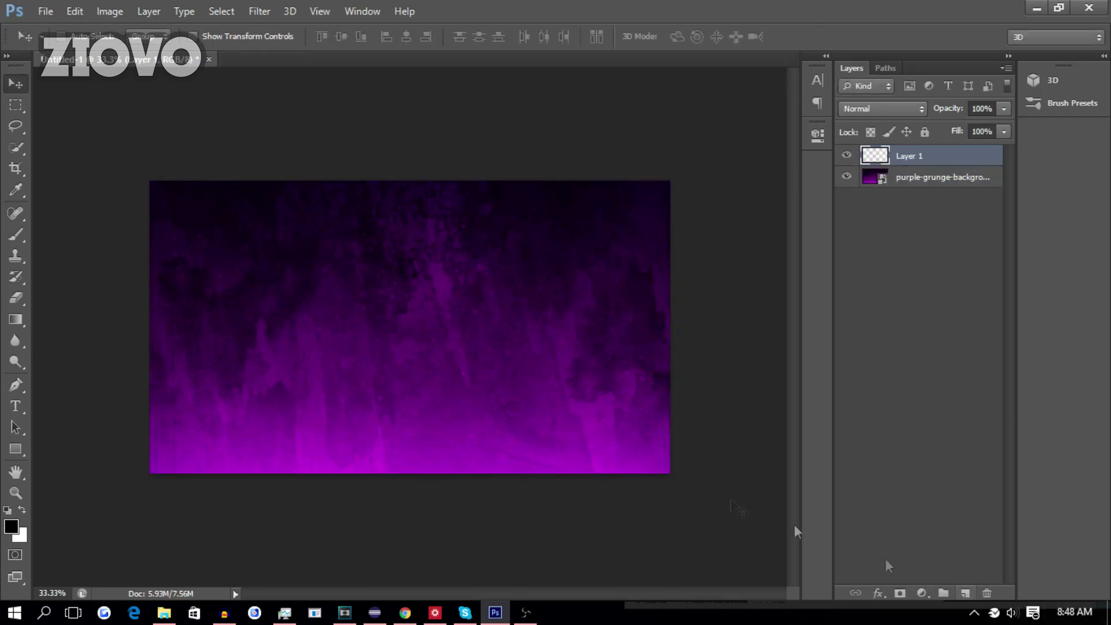
# Type the white headline 'SUBSCRIBE TO ZIOVO' near the bottom in a rounded display font
pyautogui.click(16, 406)
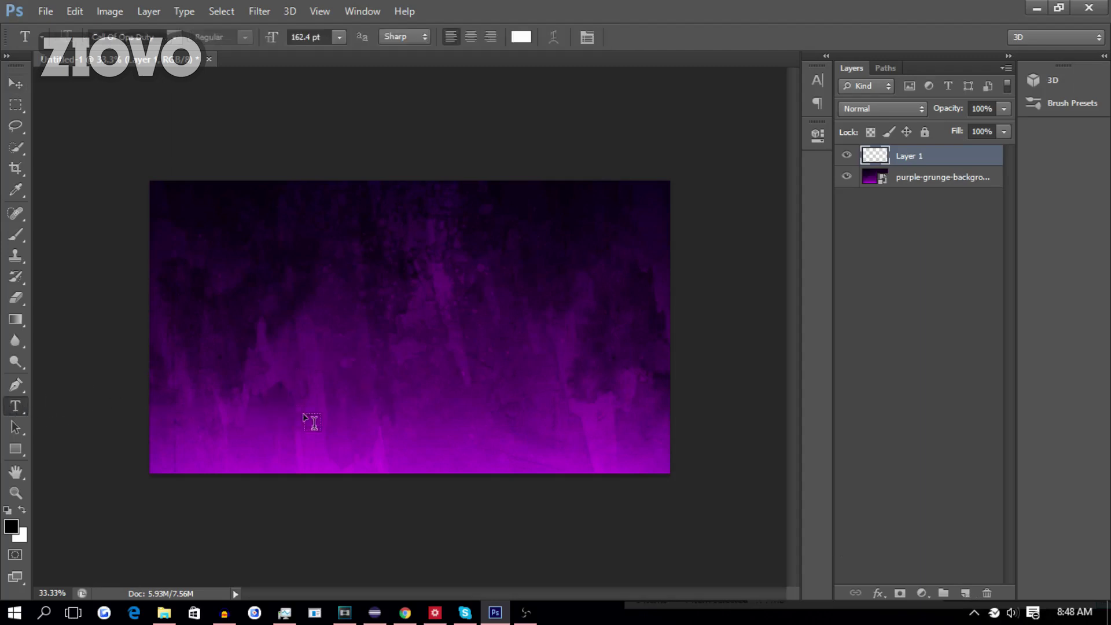
pyautogui.click(298, 443)
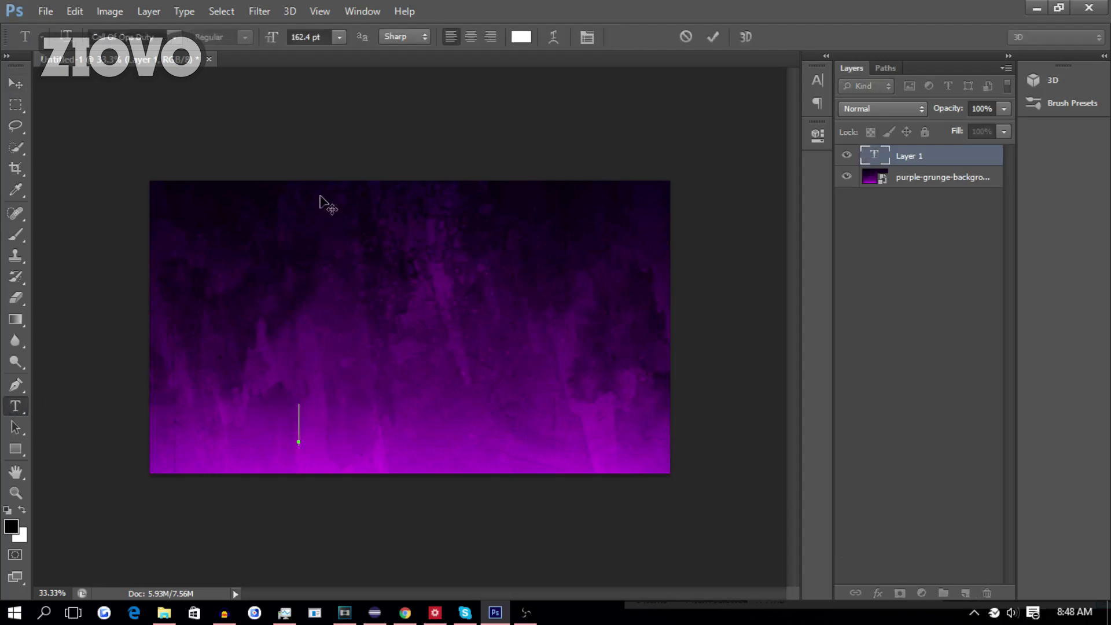
pyautogui.write('SUBSCRIBE T')
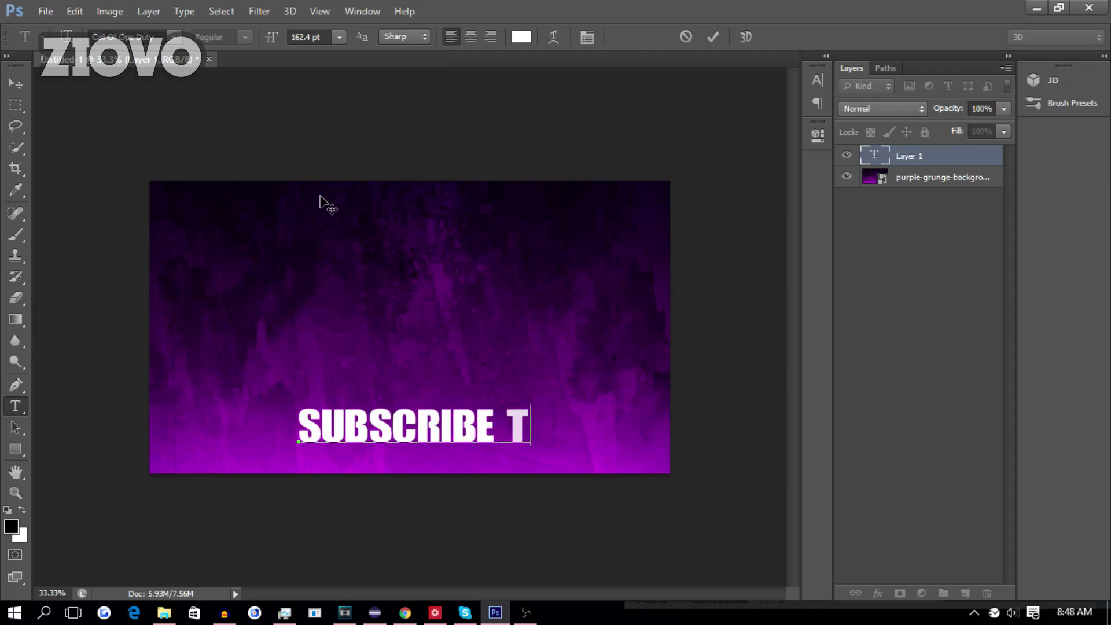
pyautogui.write('O ZIOVO')
pyautogui.hotkey('ctrl', 'a')
pyautogui.click(174, 37)
pyautogui.click(133, 36)
pyautogui.write('cock')
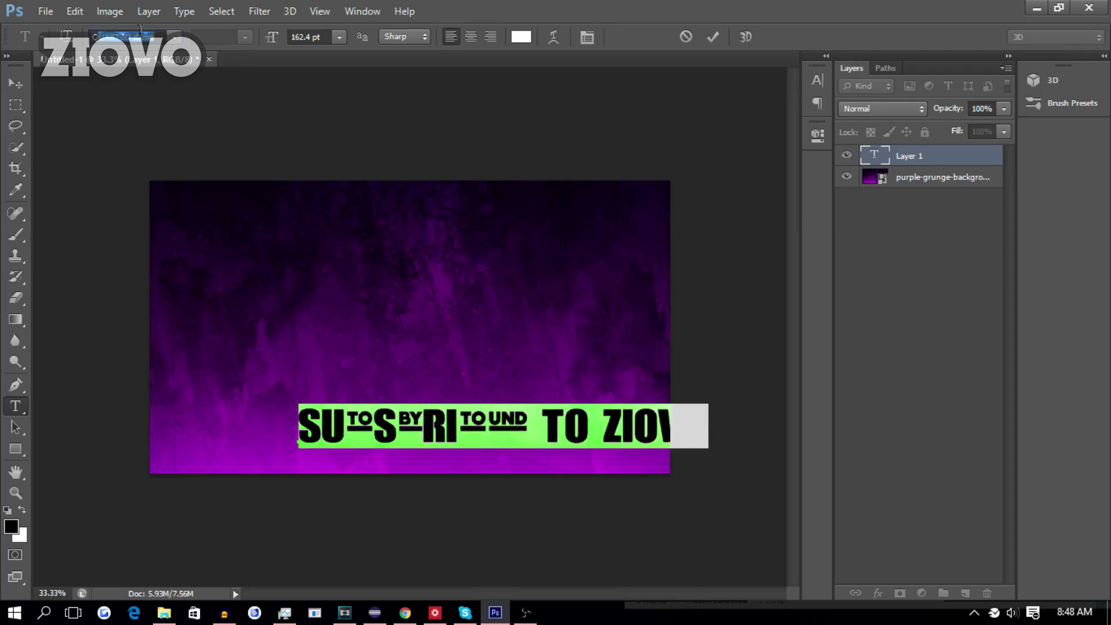
pyautogui.press('Return')
pyautogui.click(409, 414)
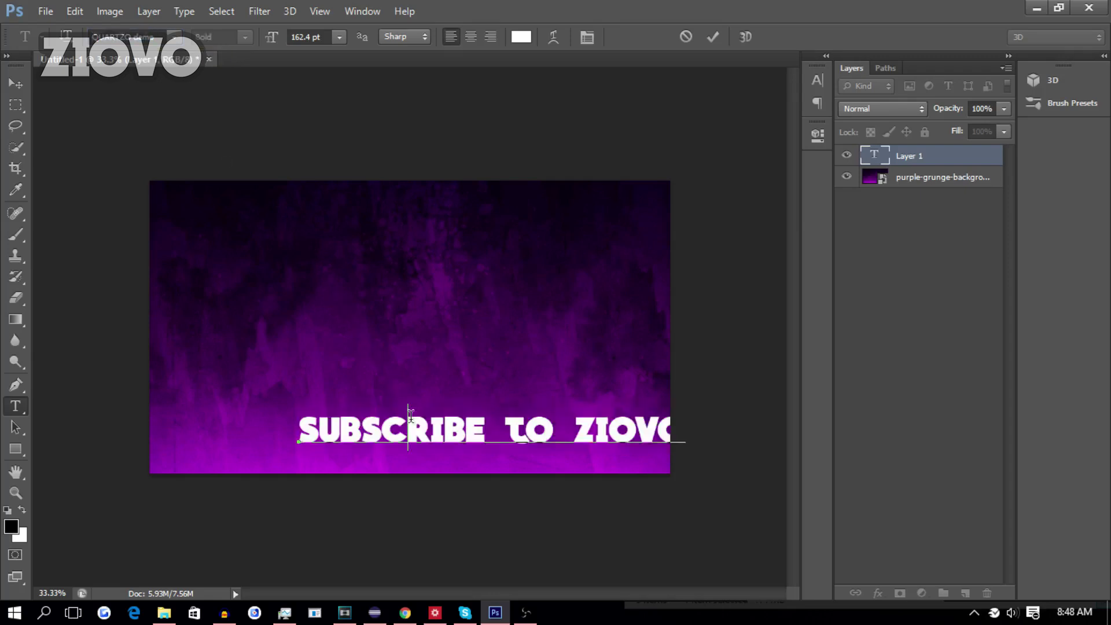
pyautogui.click(712, 36)
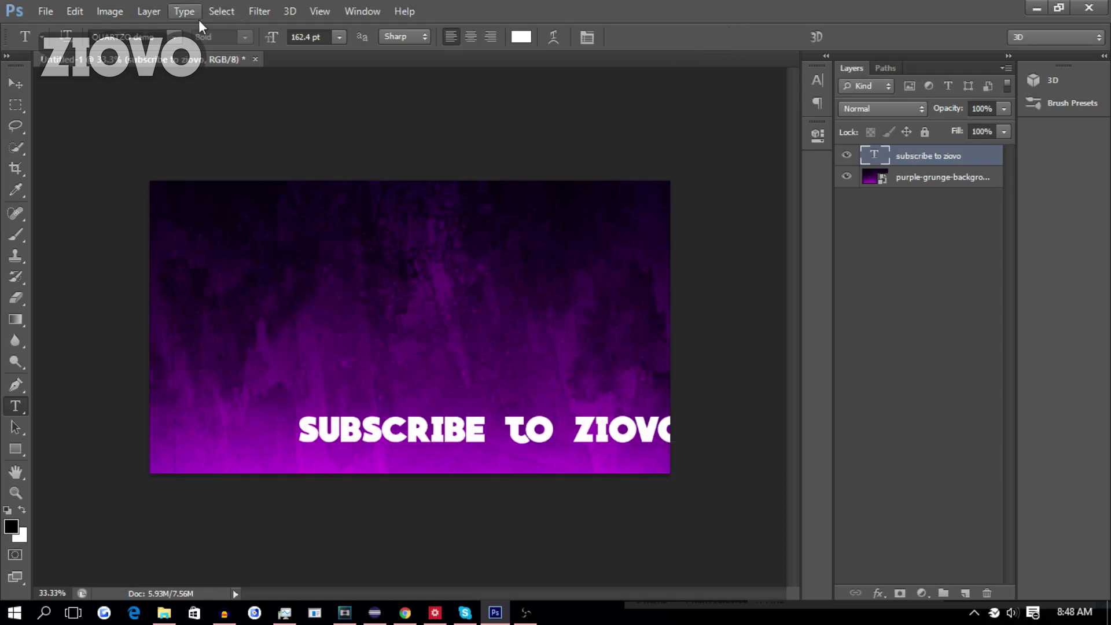
# Centre the headline horizontally on the canvas and open its layer blending settings
pyautogui.hotkey('ctrl', 'a')
pyautogui.click(149, 11)
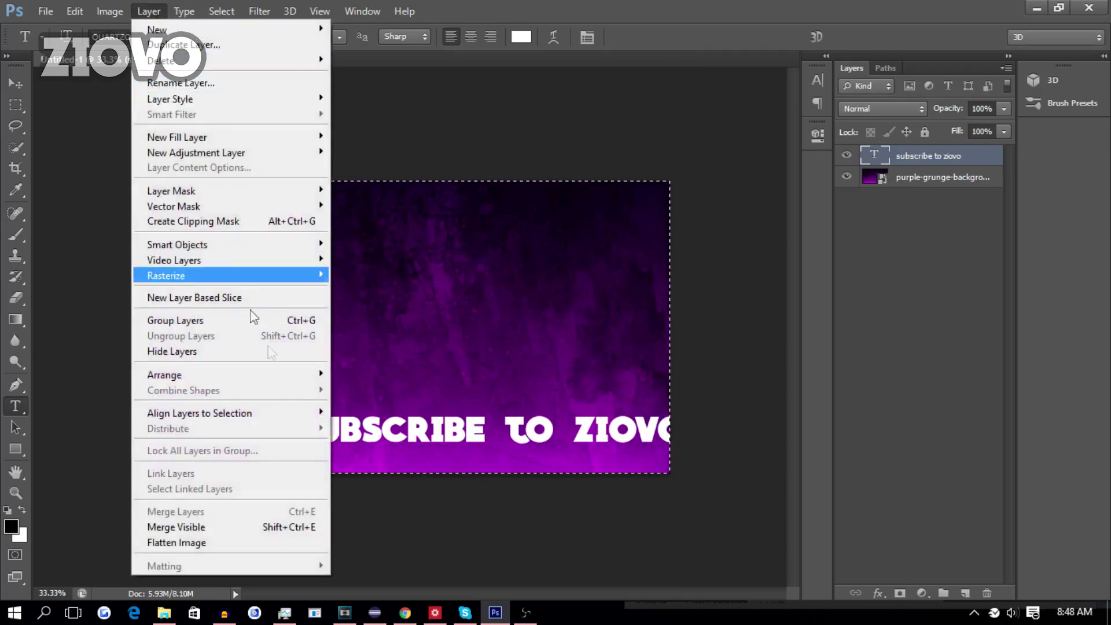
pyautogui.moveTo(302, 415)
pyautogui.click(382, 482)
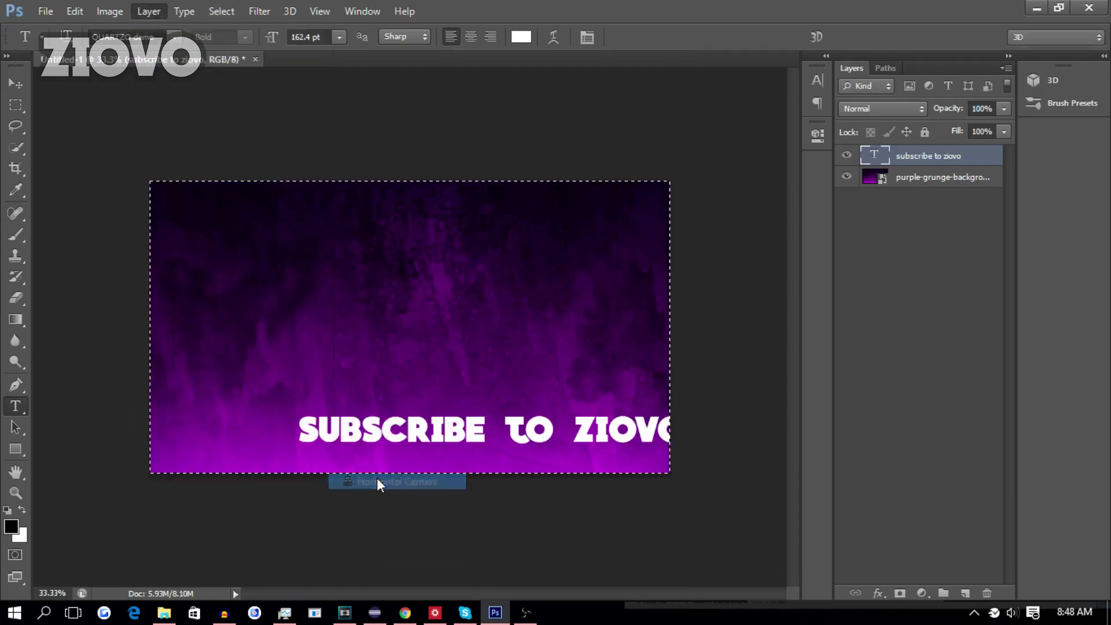
pyautogui.hotkey('ctrl', 'd')
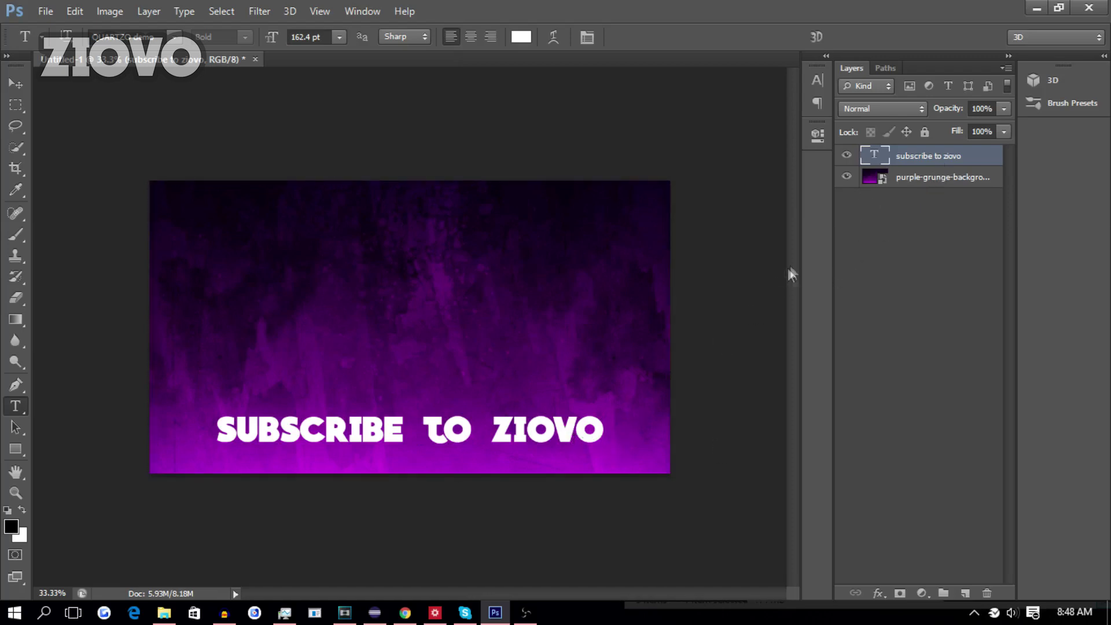
pyautogui.rightClick(936, 161)
pyautogui.click(648, 100)
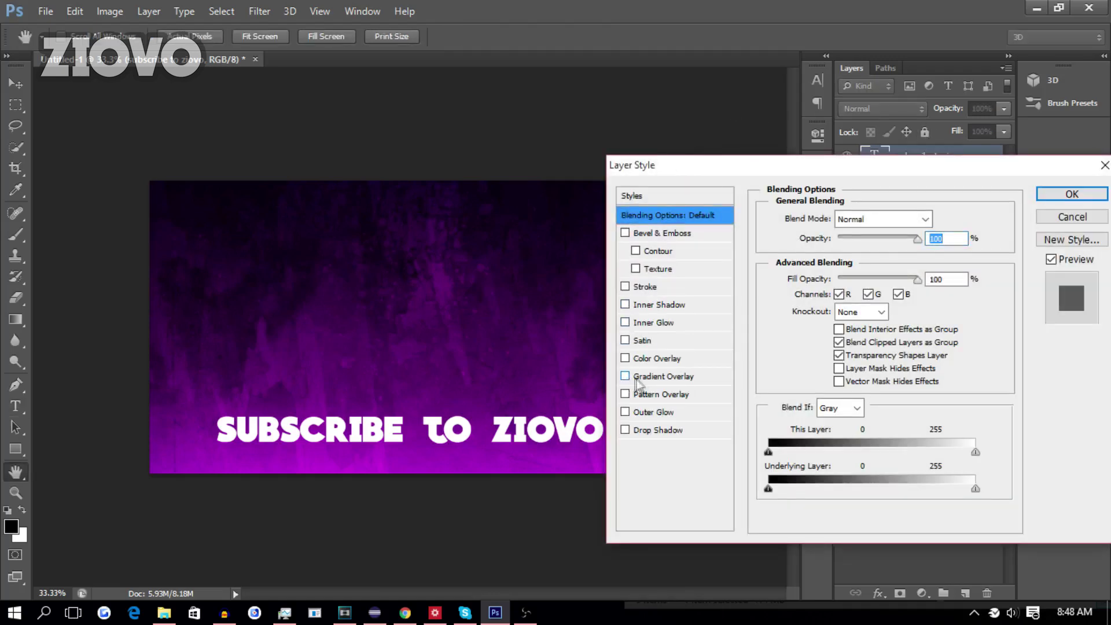
# Add a gradient overlay to the headline with opacity 15
pyautogui.click(628, 376)
pyautogui.doubleClick(949, 239)
pyautogui.write('15')
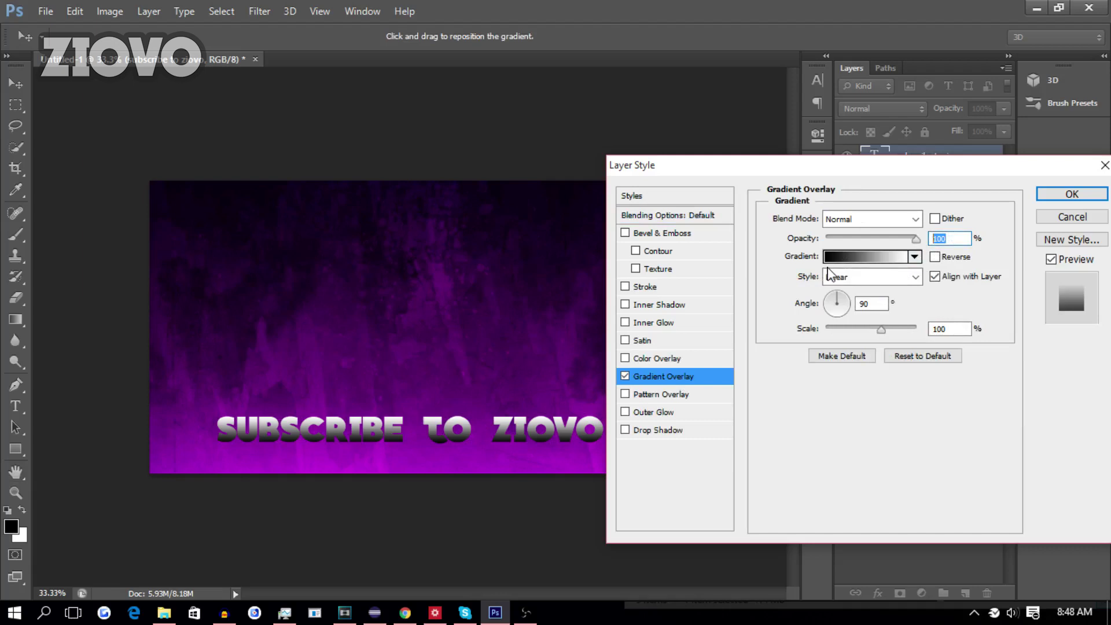
# Apply a drop shadow with opacity 100, distance 1, spread 44 and size 44
pyautogui.click(626, 432)
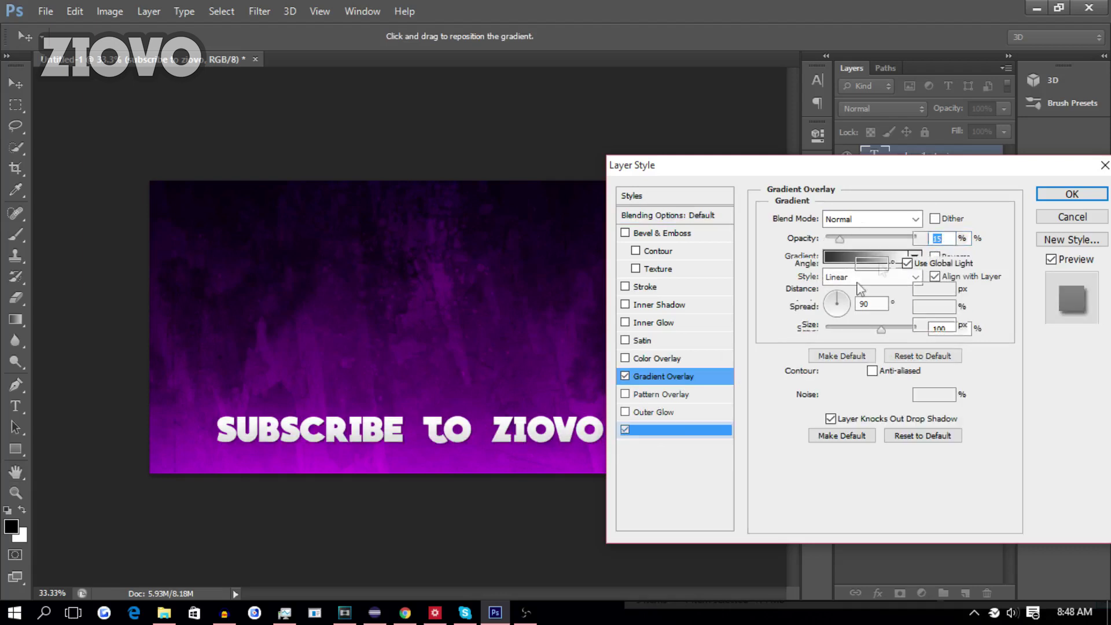
pyautogui.write('100')
pyautogui.press('Tab')
pyautogui.write('1')
pyautogui.press('Tab')
pyautogui.write('33')
pyautogui.press('Tab')
pyautogui.write('33')
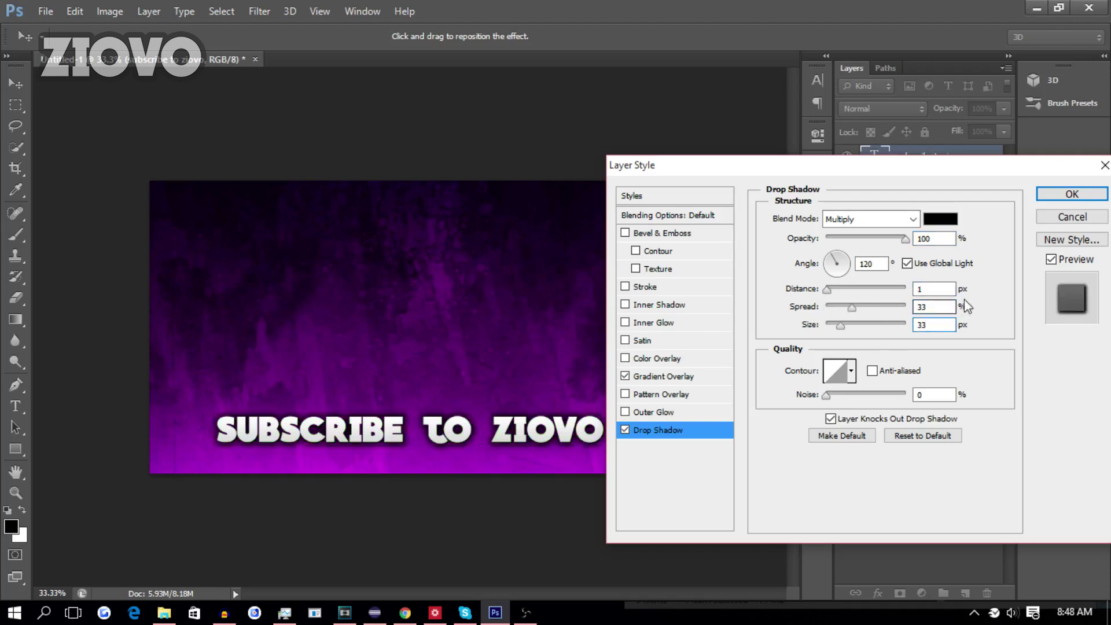
pyautogui.doubleClick(943, 302)
pyautogui.write('44')
pyautogui.doubleClick(924, 319)
pyautogui.write('44')
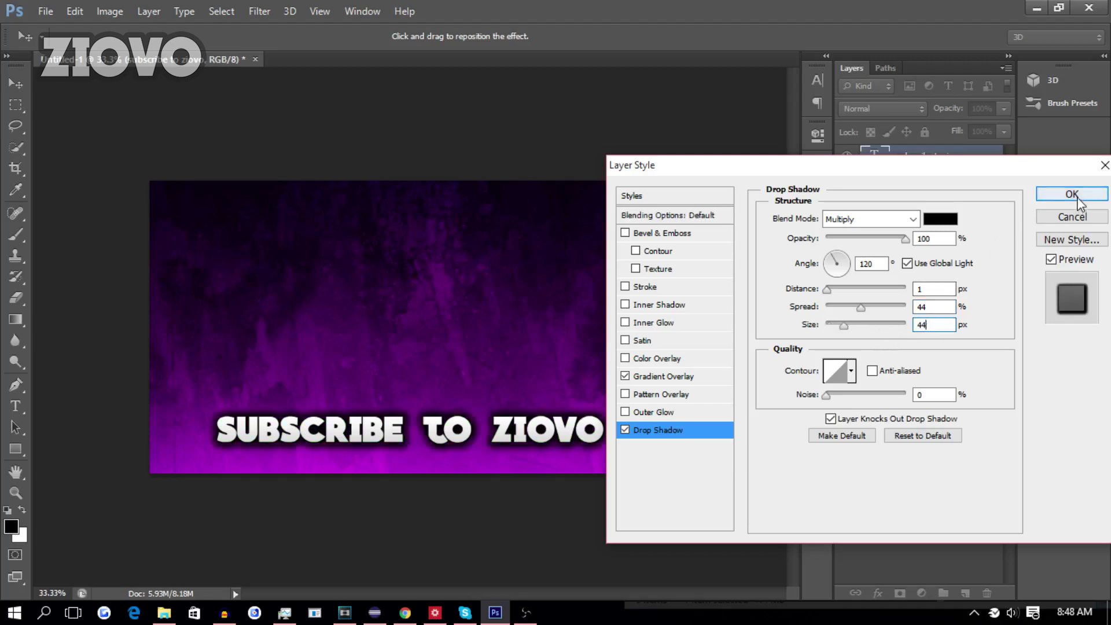
pyautogui.click(1071, 193)
pyautogui.click(45, 11)
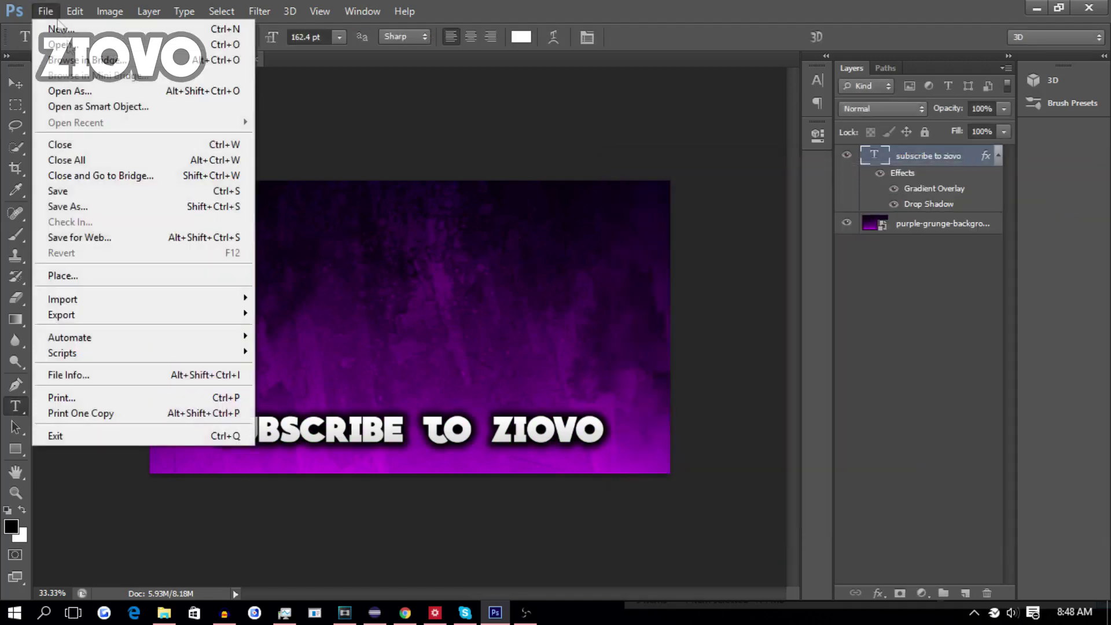
# Save the design as a PNG named 'outromaker' in Downloads
pyautogui.click(116, 209)
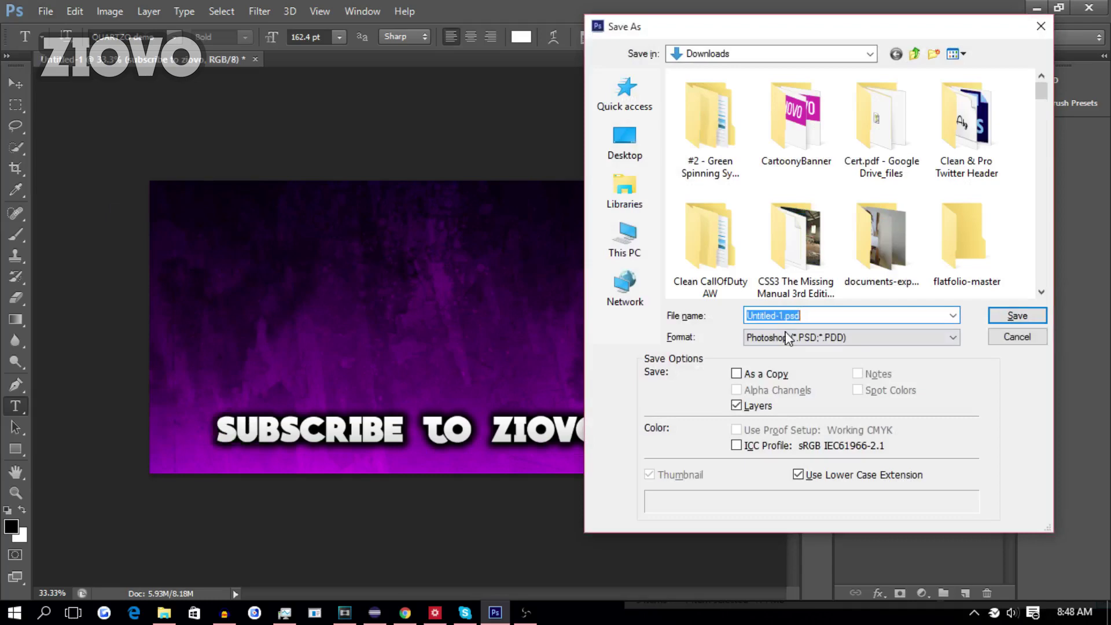
pyautogui.click(788, 337)
pyautogui.click(781, 535)
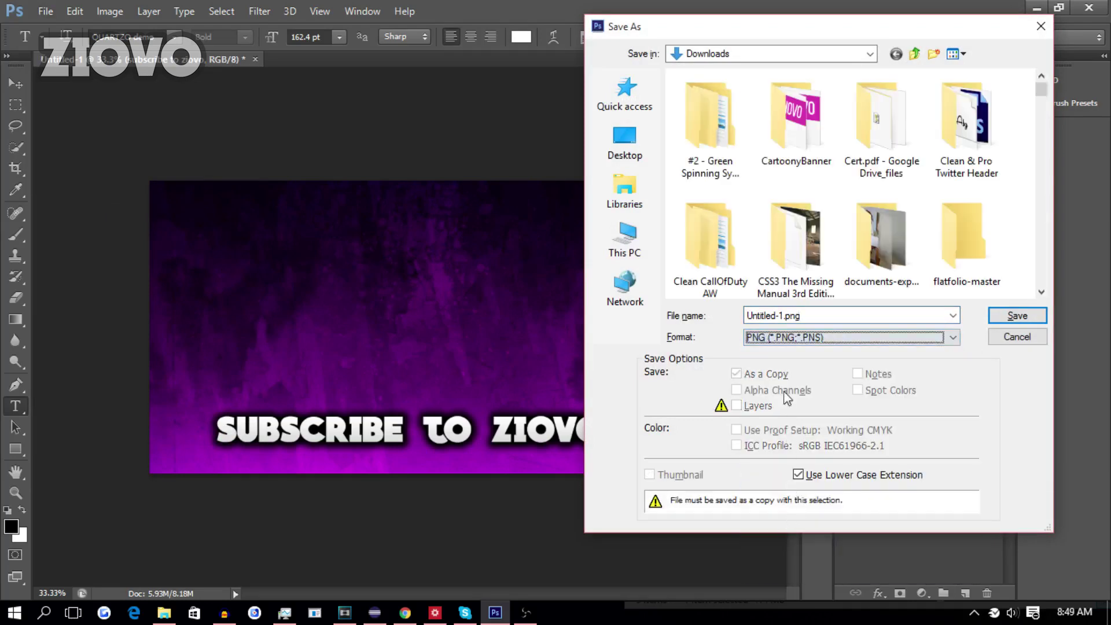
pyautogui.click(777, 317)
pyautogui.write('outromaker.com/editor/create')
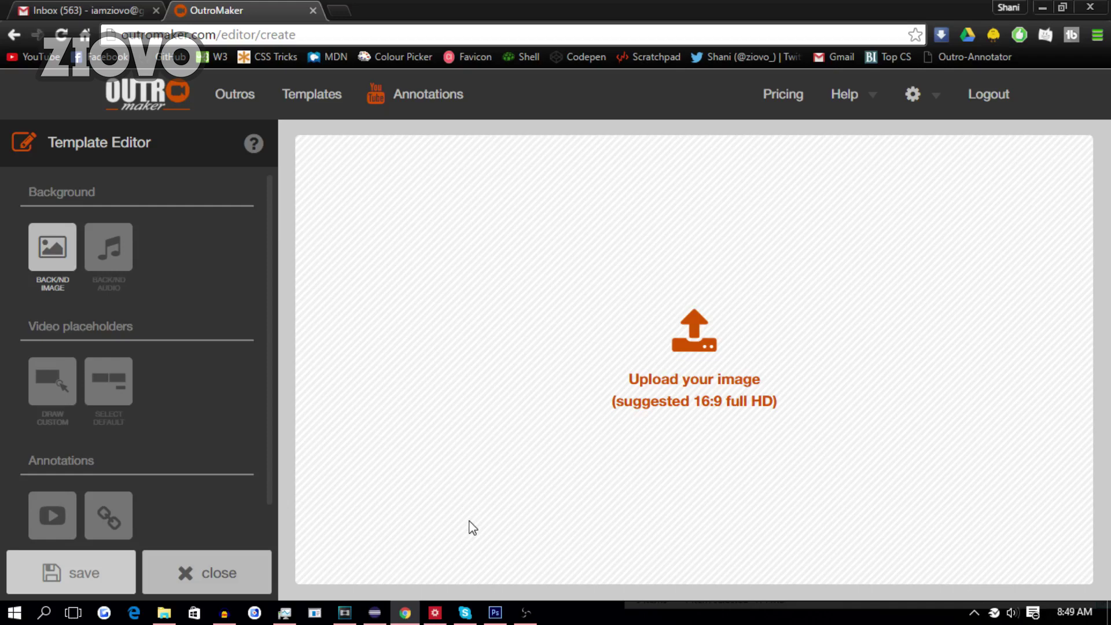
# Upload the outromaker PNG as the template's background image
pyautogui.click(712, 337)
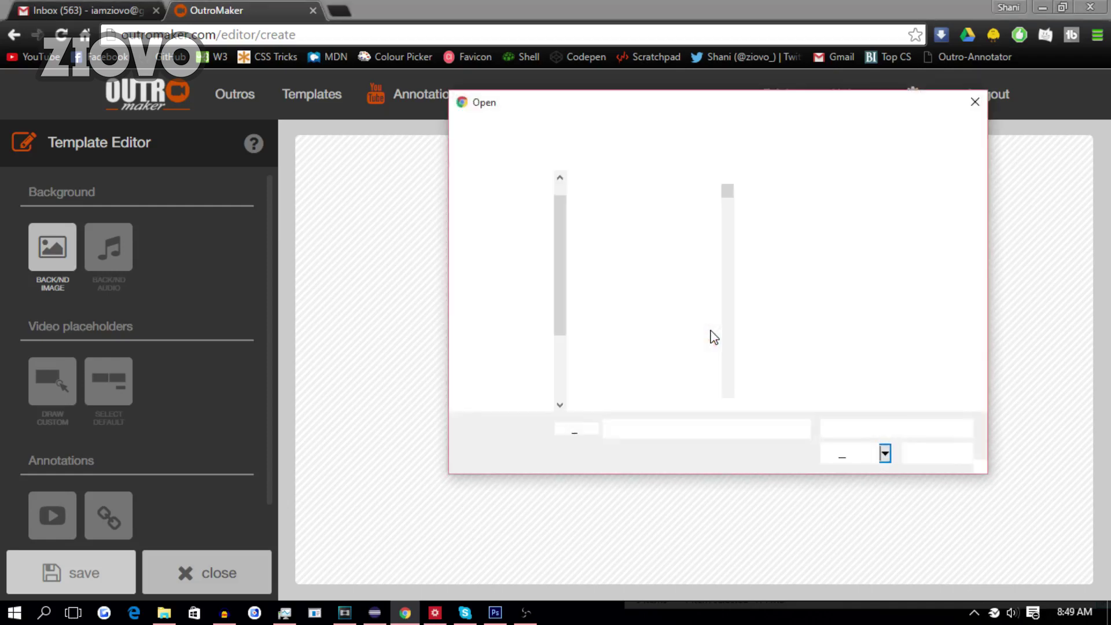
pyautogui.write('outro')
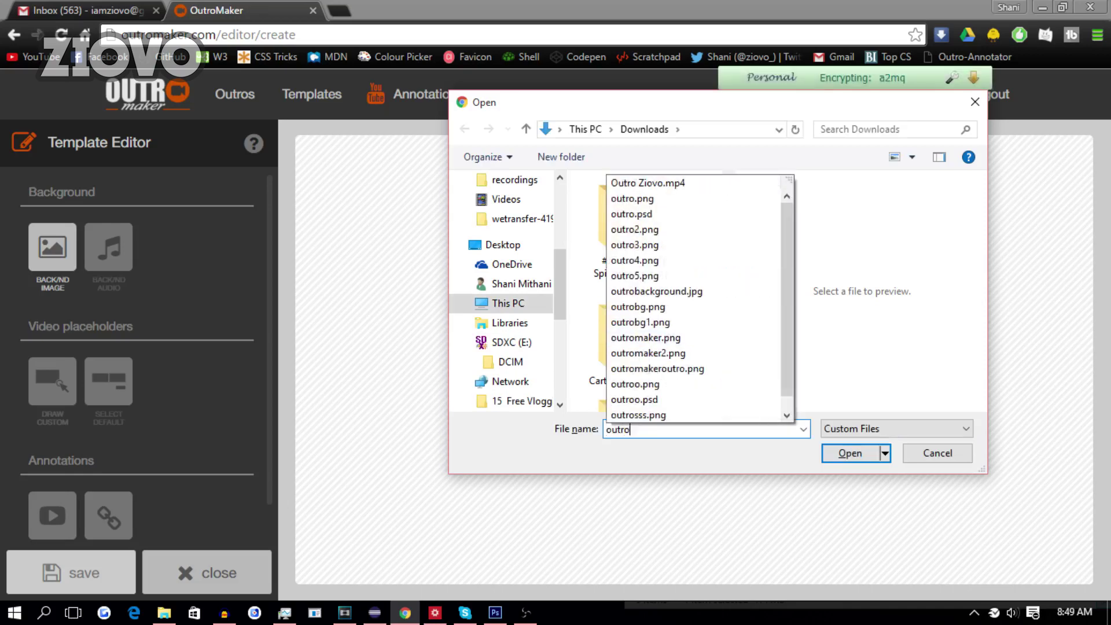
pyautogui.write('mak')
pyautogui.press('Down')
pyautogui.press('Down')
pyautogui.press('Down')
pyautogui.press('Return')
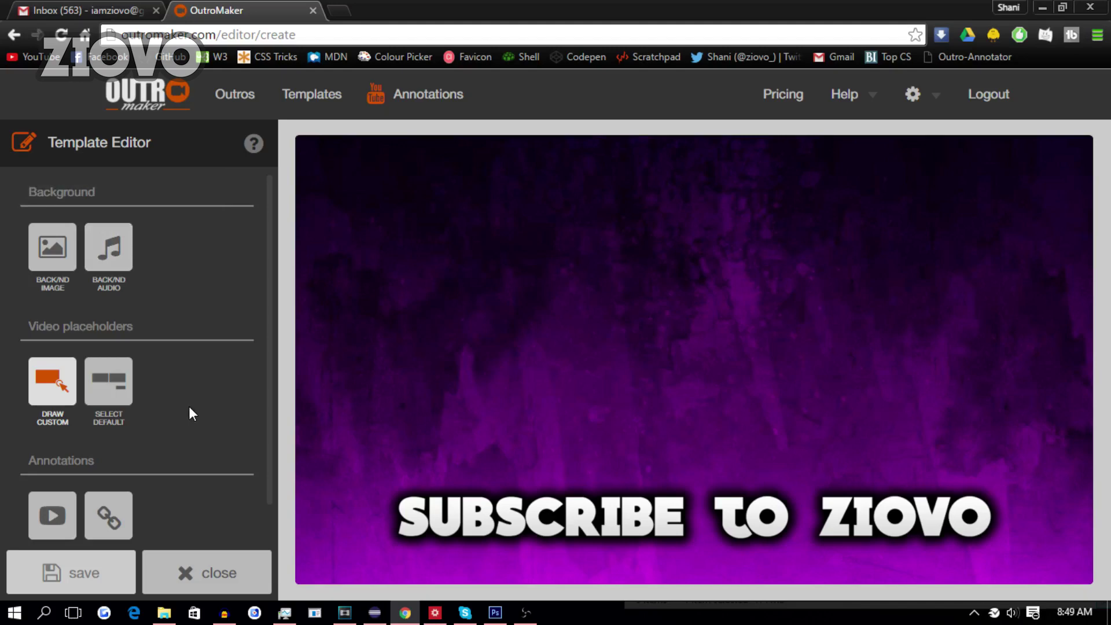
pyautogui.click(114, 257)
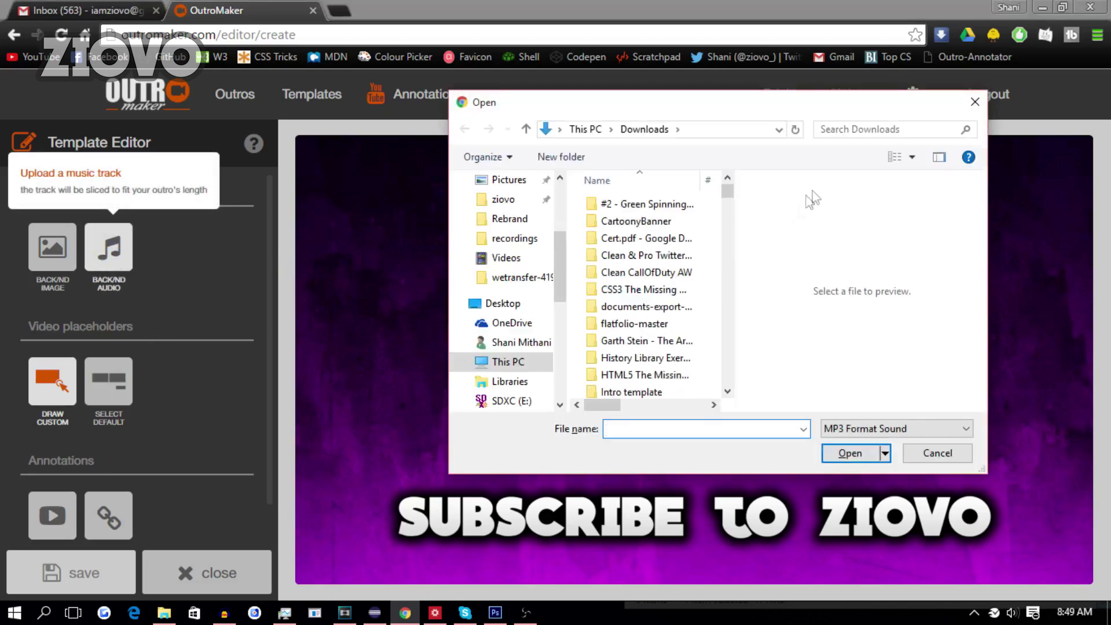
# Close the MP3 file picker without choosing any music
pyautogui.click(974, 102)
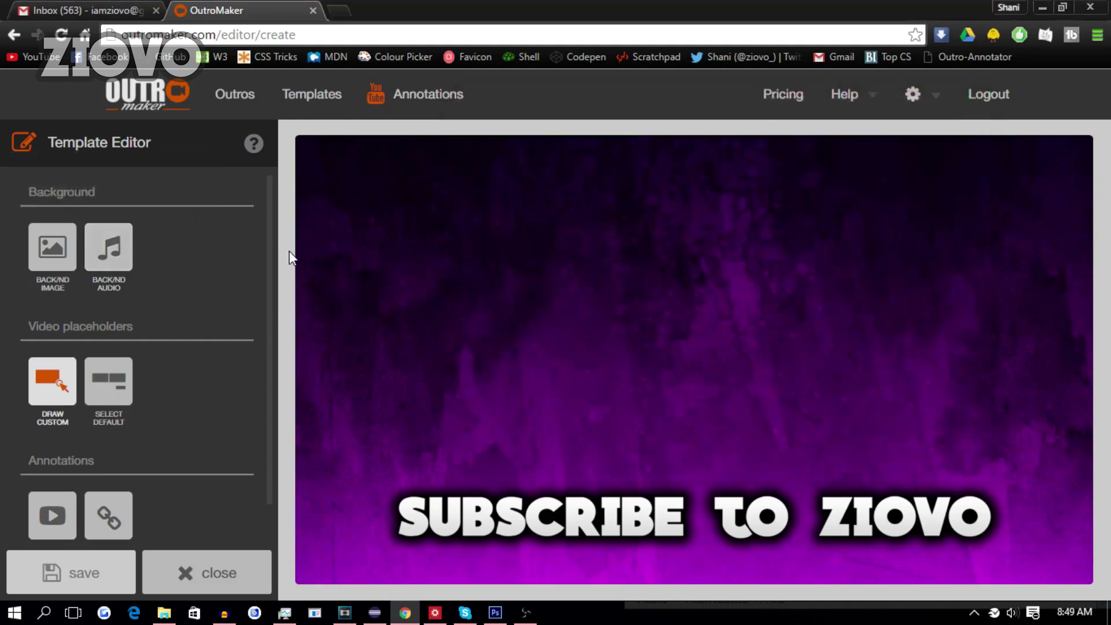
pyautogui.scroll(-1, 236, 313)
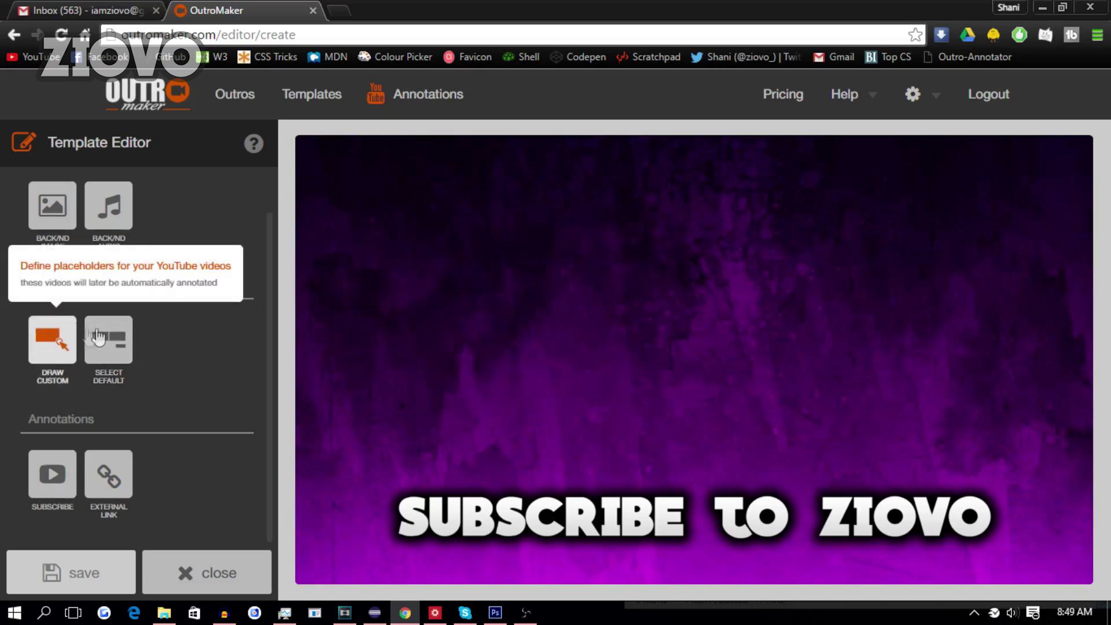
# Draw a custom video placeholder across the upper canvas, nudge it into place, and mute it
pyautogui.click(47, 355)
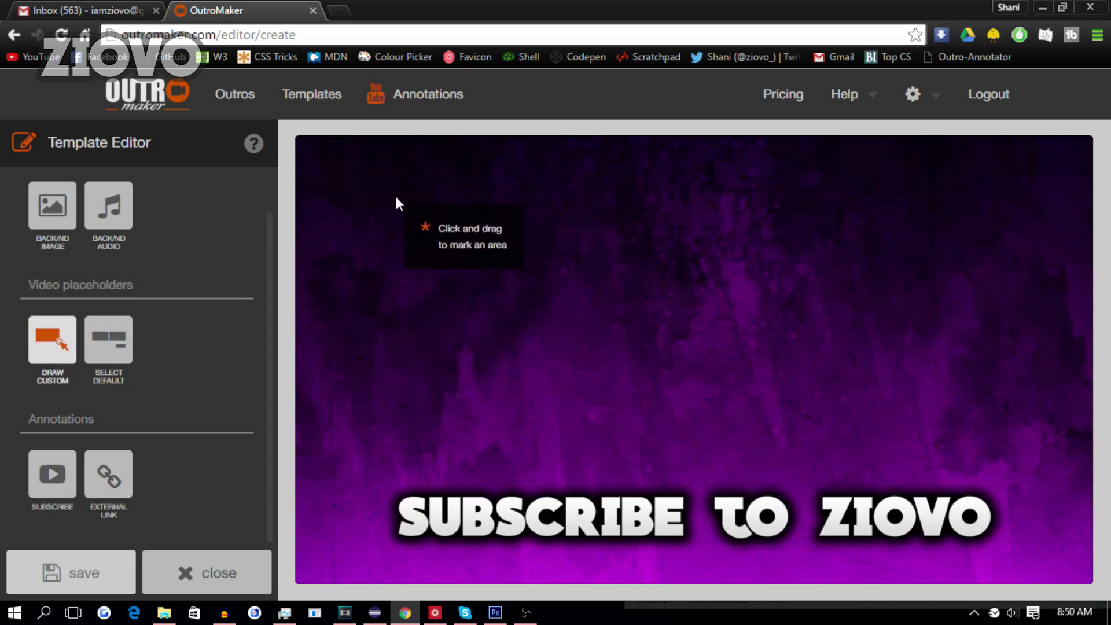
pyautogui.moveTo(415, 180); pyautogui.dragTo(879, 443)
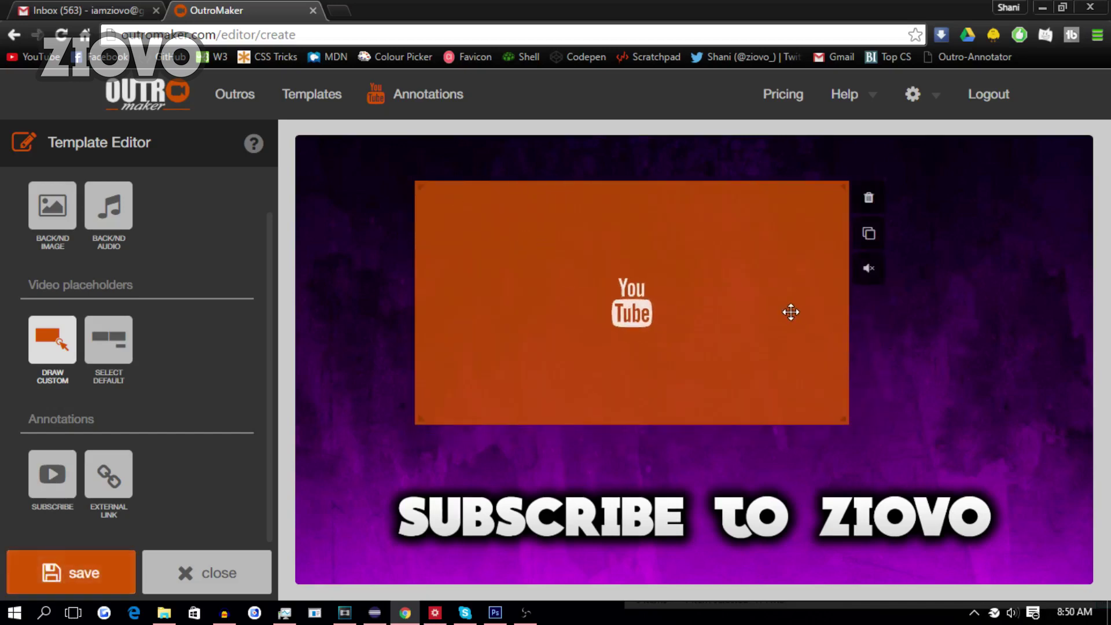
pyautogui.moveTo(785, 306); pyautogui.dragTo(849, 319)
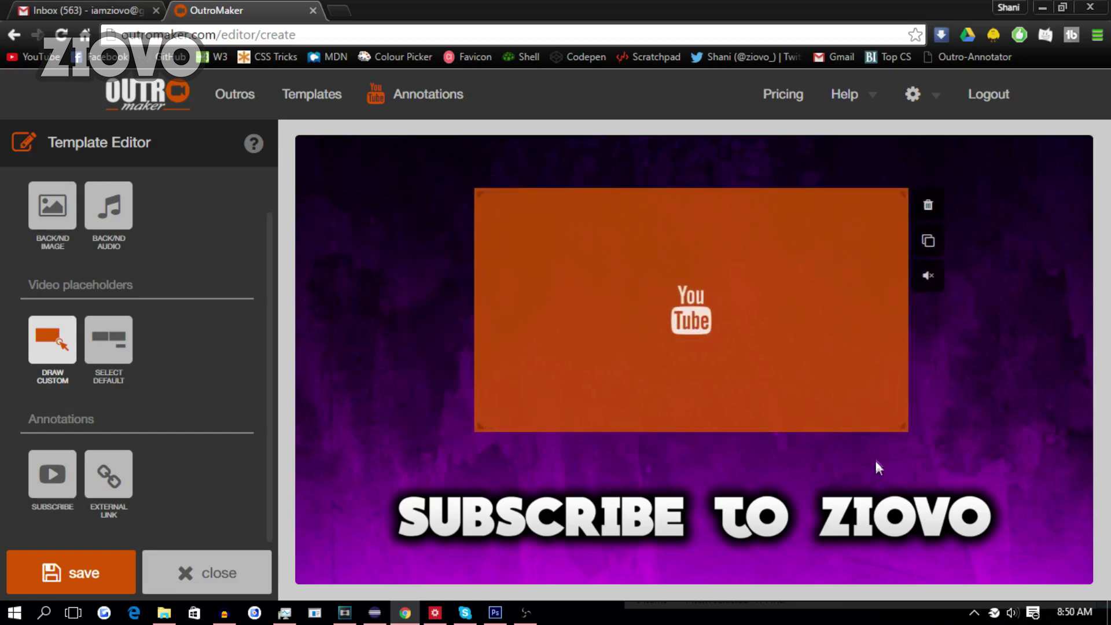
pyautogui.click(928, 275)
# Remove a stray subscribe area, then link the headline area to youtube.com/ziovo
pyautogui.click(53, 478)
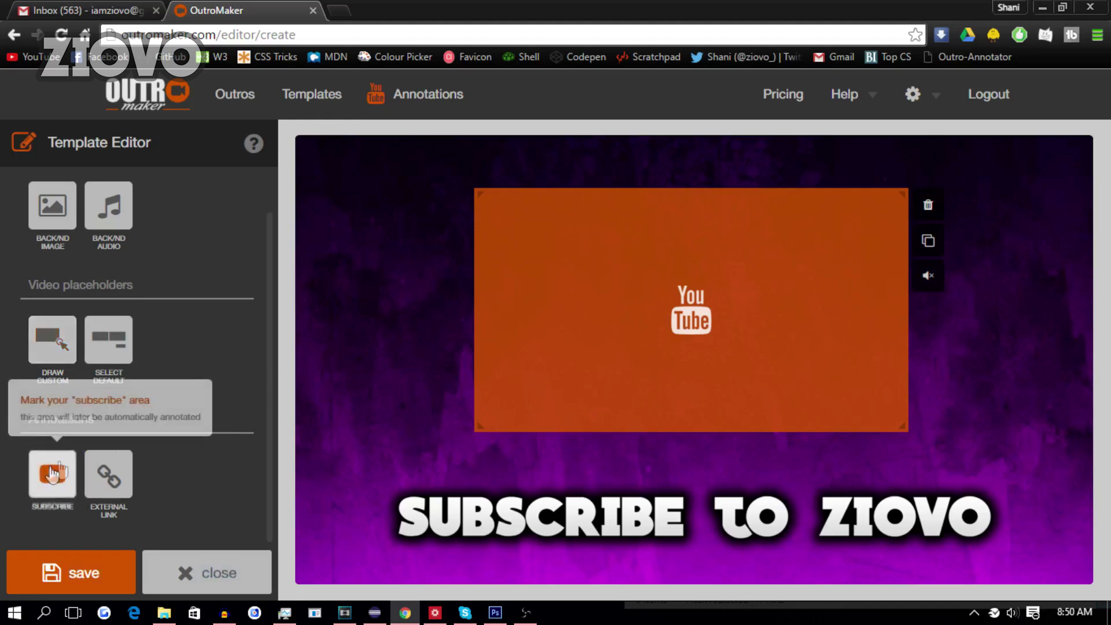
pyautogui.moveTo(311, 363); pyautogui.dragTo(391, 417)
pyautogui.click(404, 389)
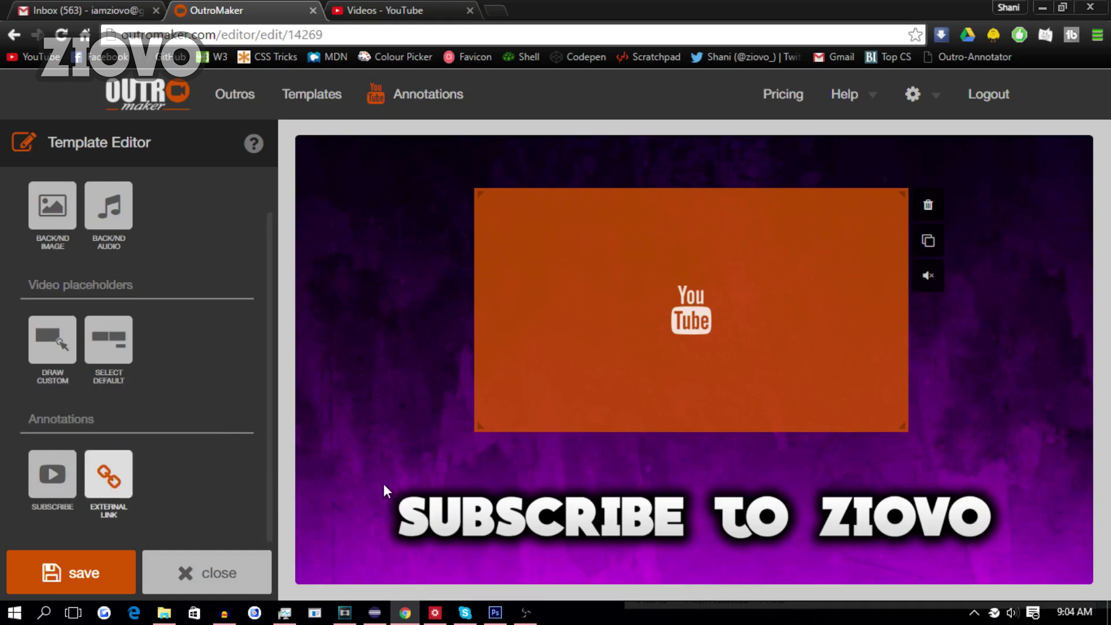
pyautogui.moveTo(373, 471)
pyautogui.mouseDown()
pyautogui.moveTo(657, 547)
pyautogui.moveTo(1005, 557)
pyautogui.mouseUp()
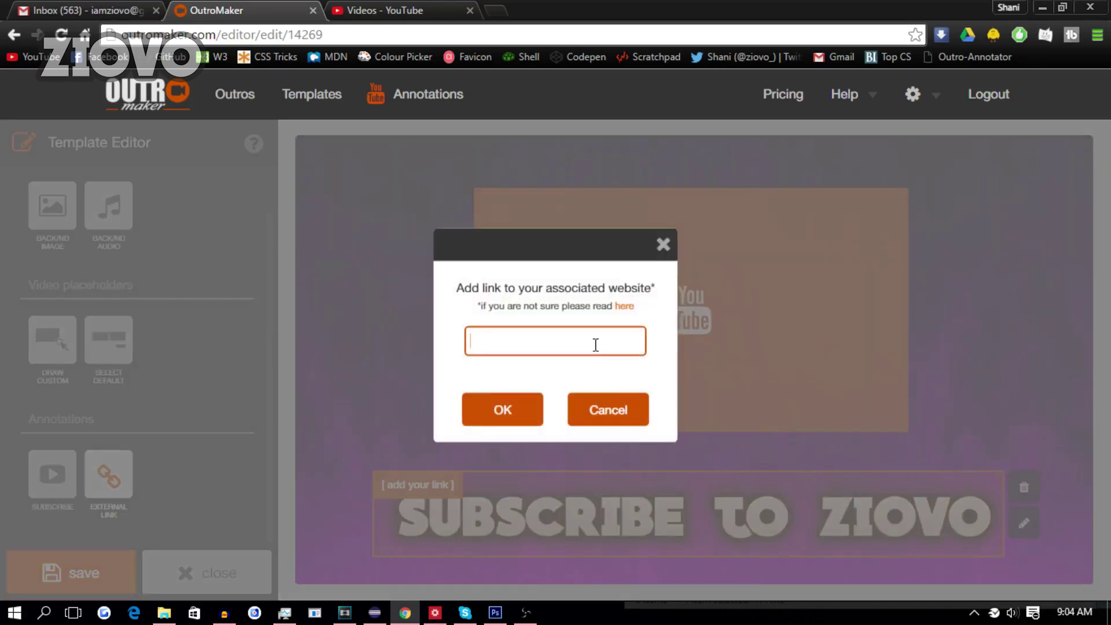
pyautogui.write('youtube.com/zi')
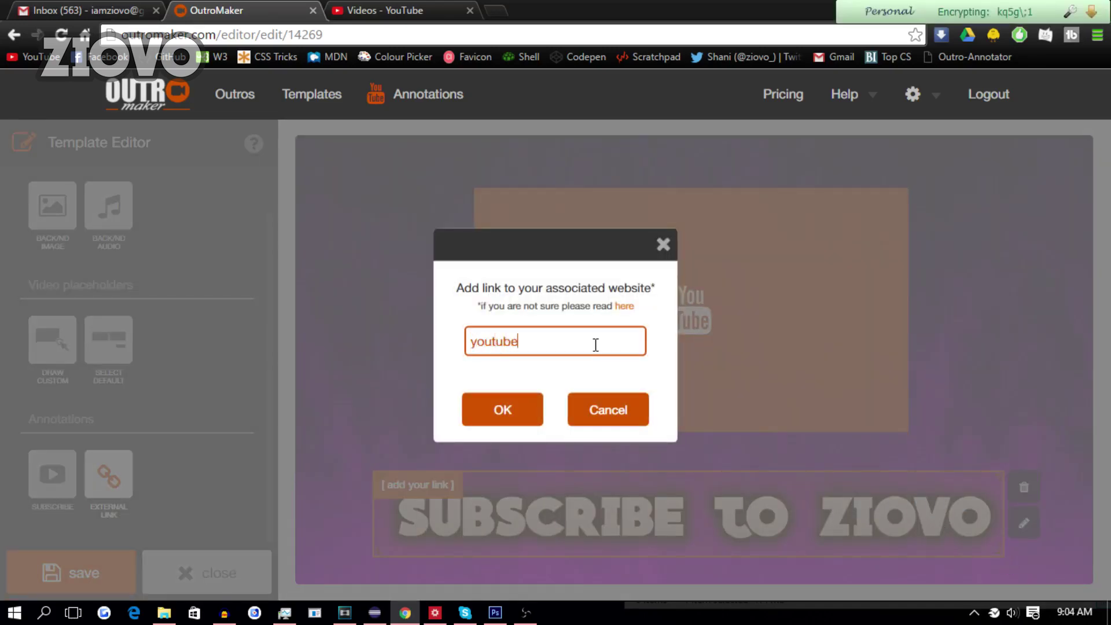
pyautogui.write('ovo')
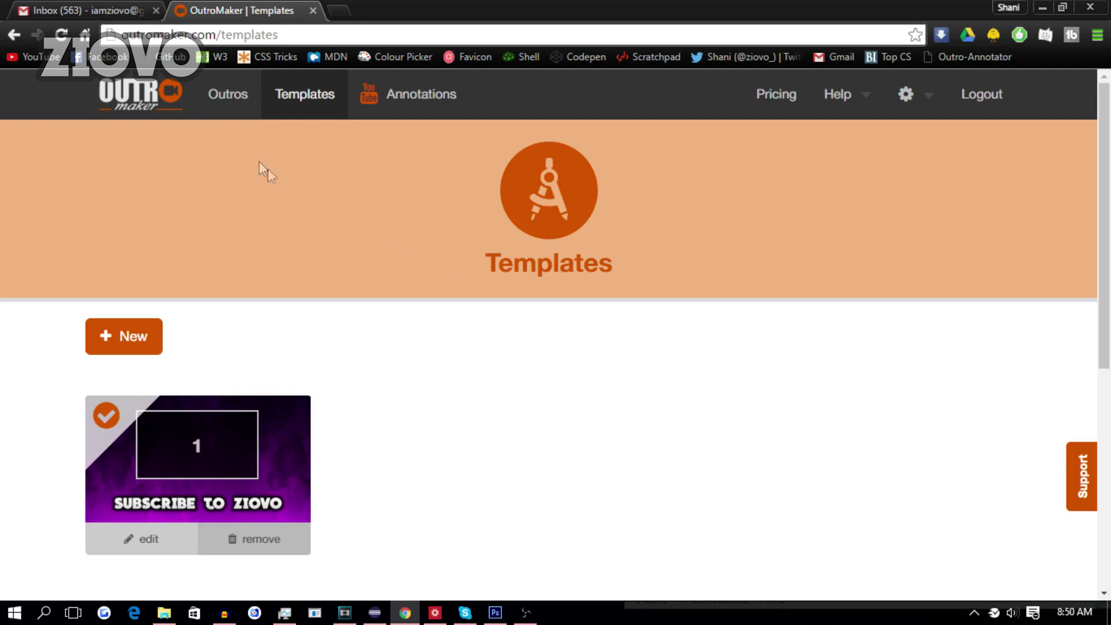
# Start a new outro, browse the stock templates, and keep the purple SUBSCRIBE TO ZIOVO template
pyautogui.click(234, 98)
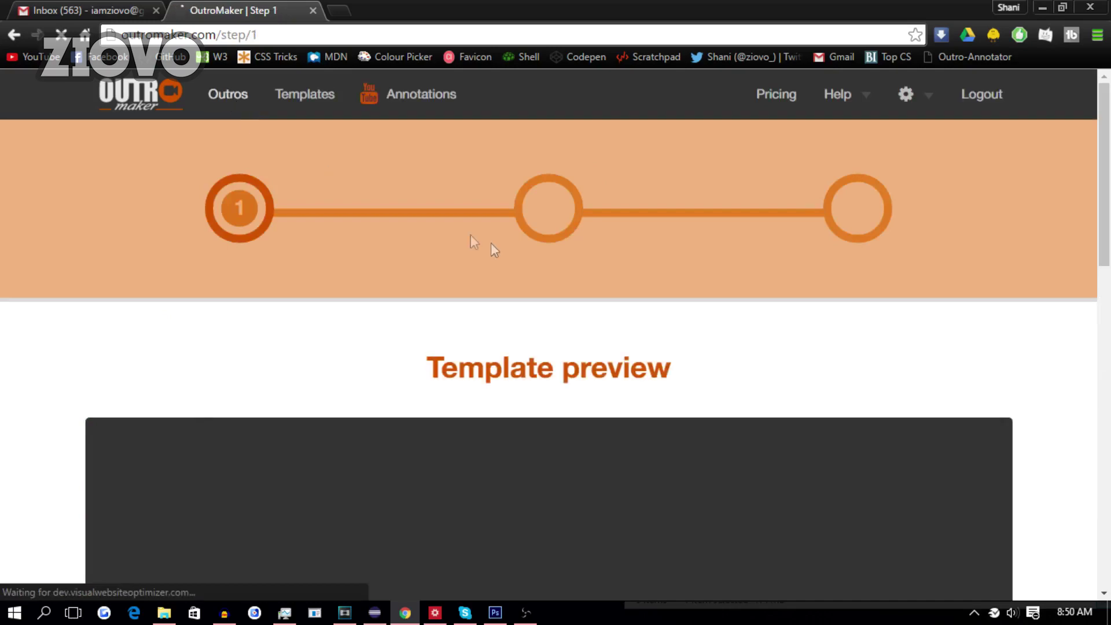
pyautogui.scroll(-4, 619, 460)
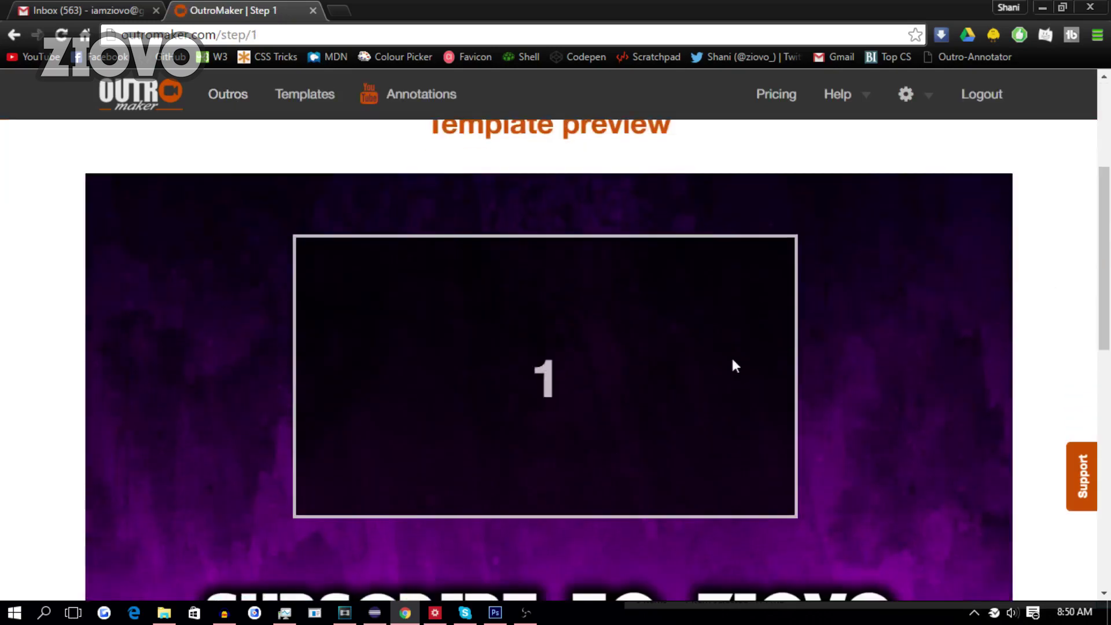
pyautogui.scroll(-8, 734, 365)
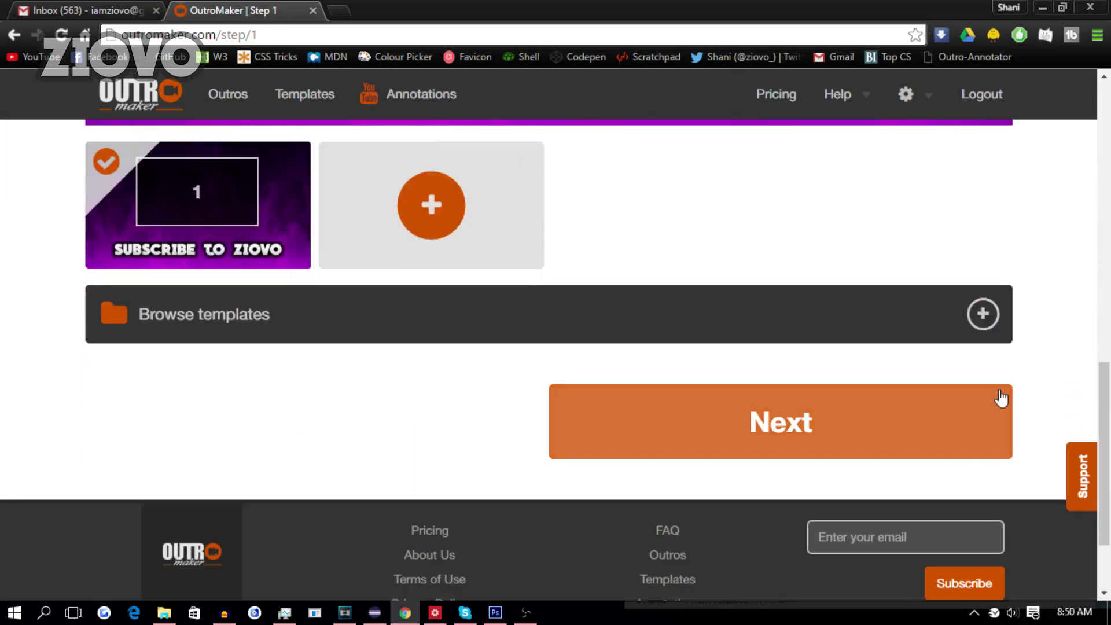
pyautogui.click(983, 315)
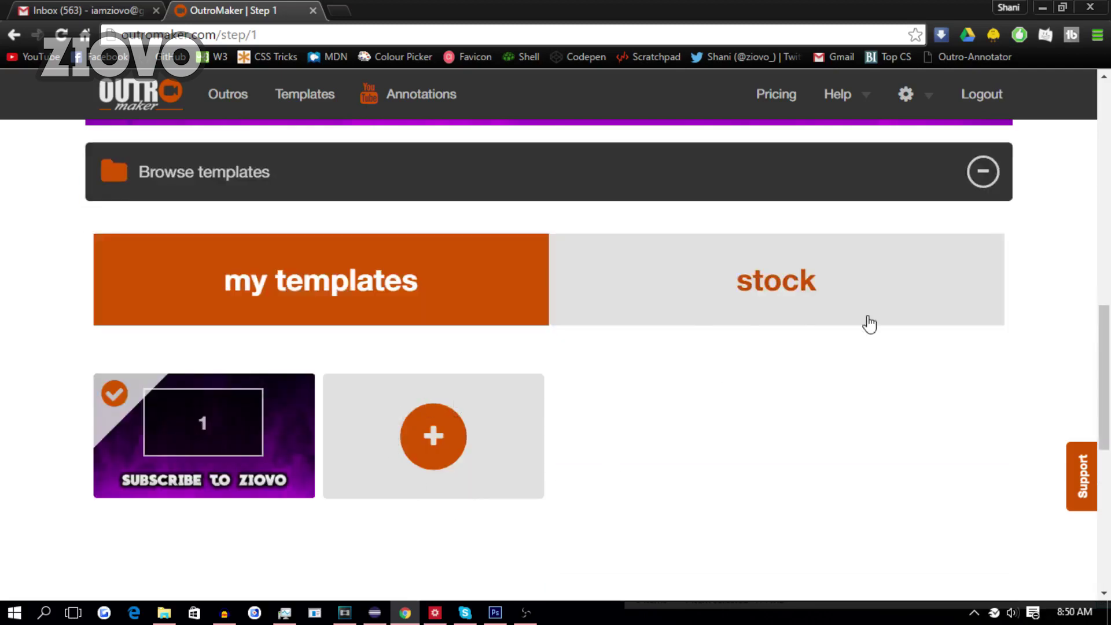
pyautogui.click(868, 322)
pyautogui.scroll(-1, 640, 409)
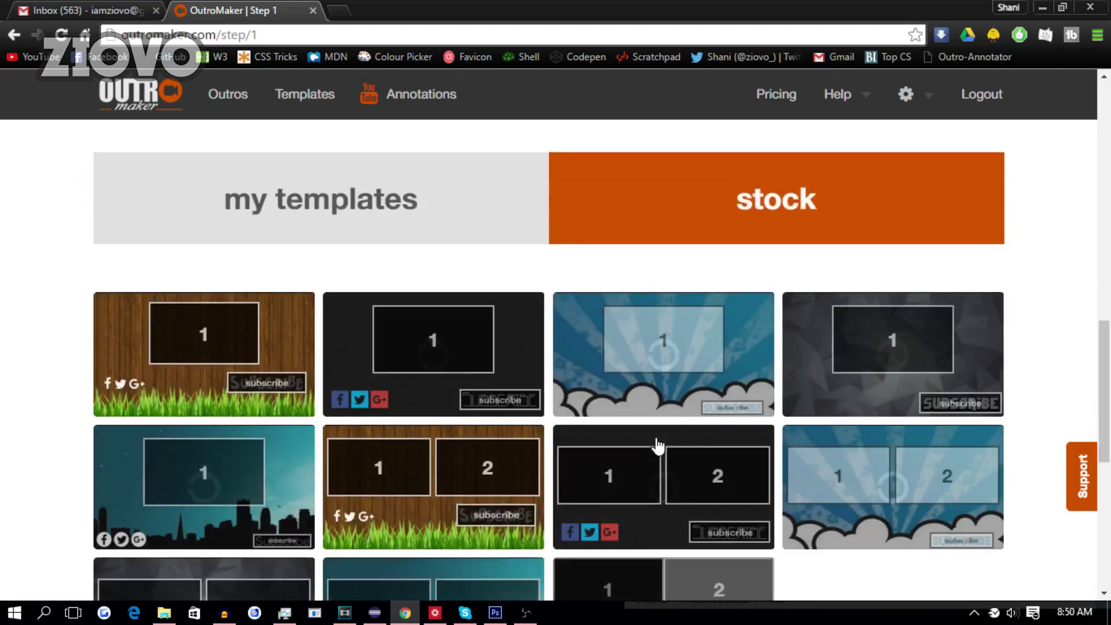
pyautogui.click(457, 221)
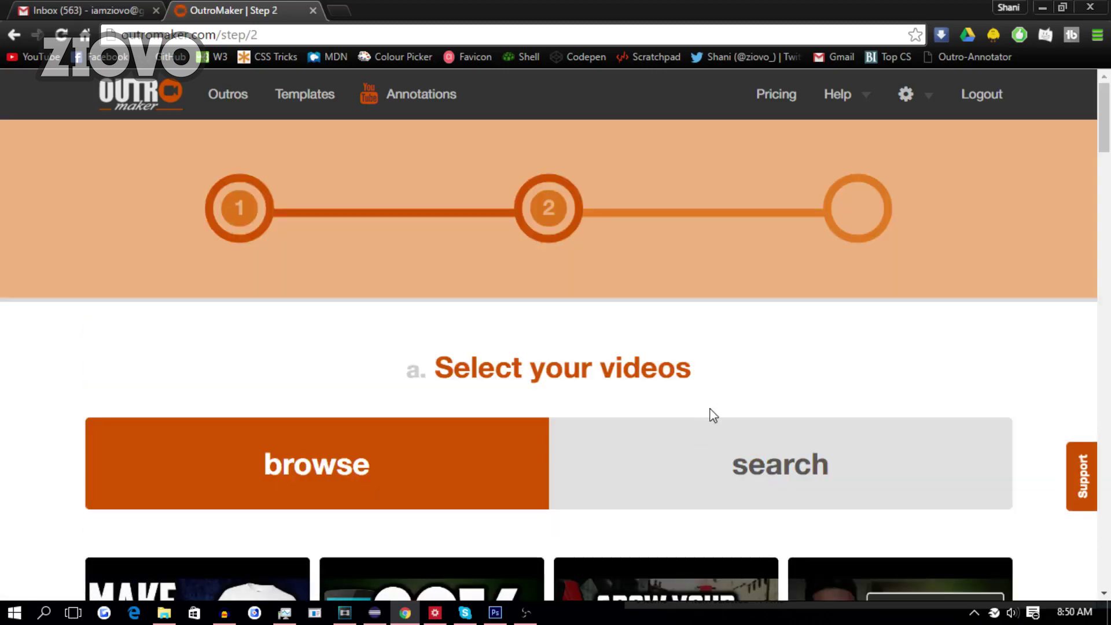
# Put the 'Best FREE Android Apps: April 2016!' video in the end-card placeholder and advance to Step 3
pyautogui.scroll(-3, 713, 415)
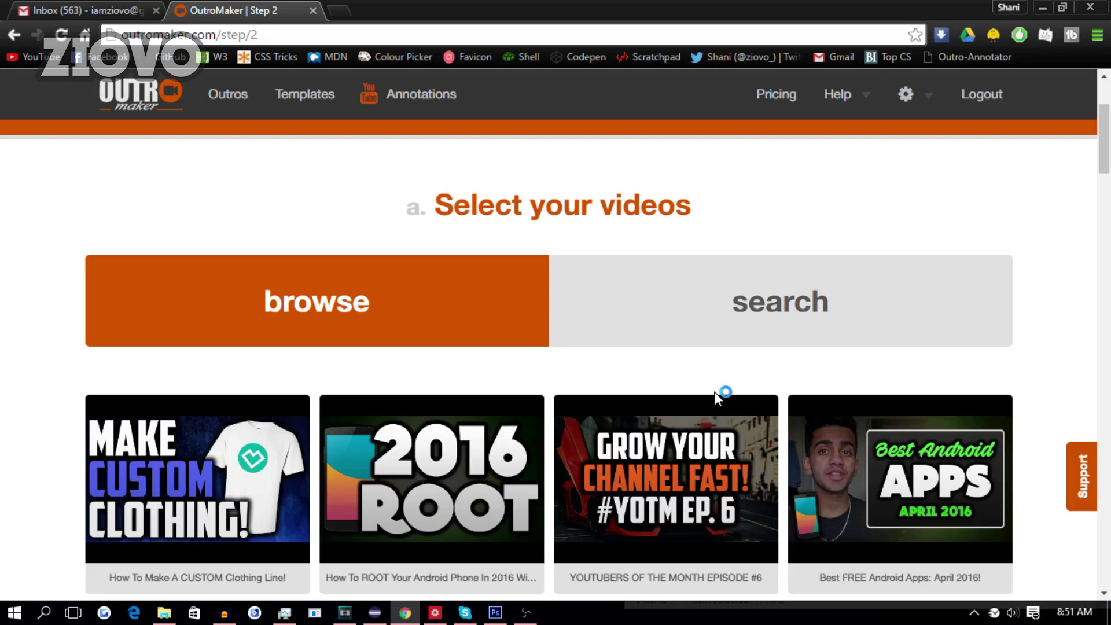
pyautogui.scroll(-3, 714, 391)
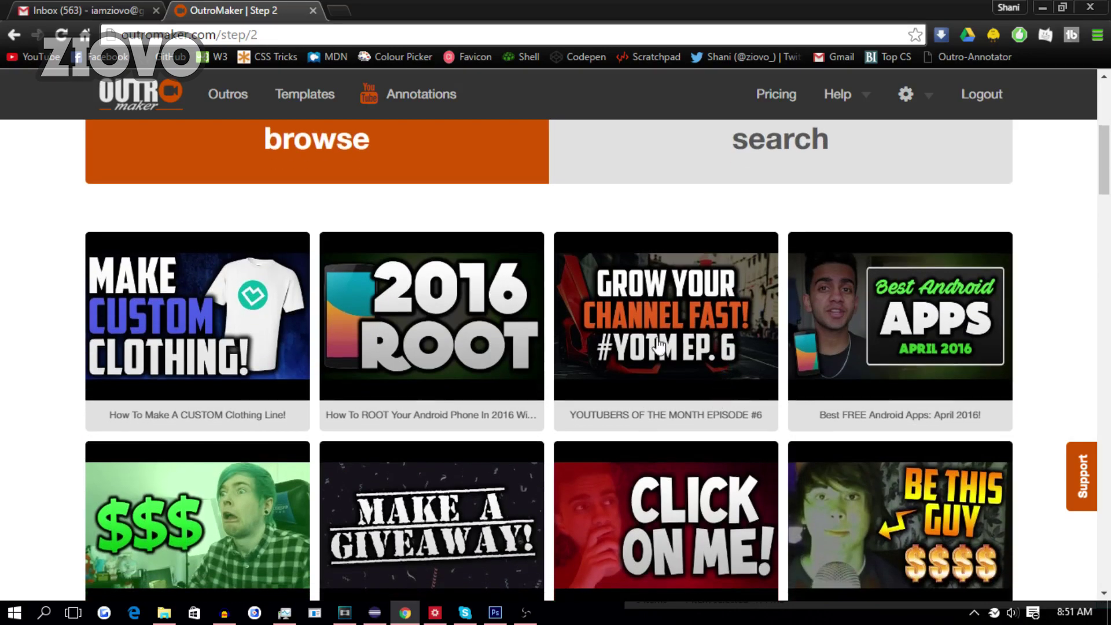
pyautogui.scroll(-1, 797, 296)
pyautogui.scroll(-1, 797, 295)
pyautogui.click(865, 275)
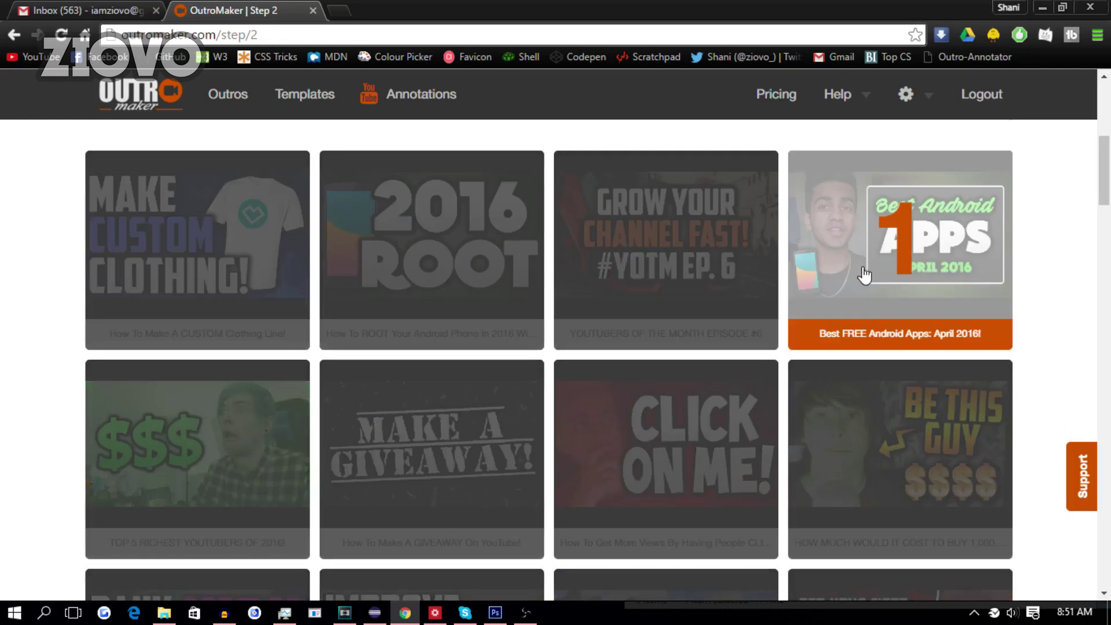
pyautogui.scroll(-2, 1080, 375)
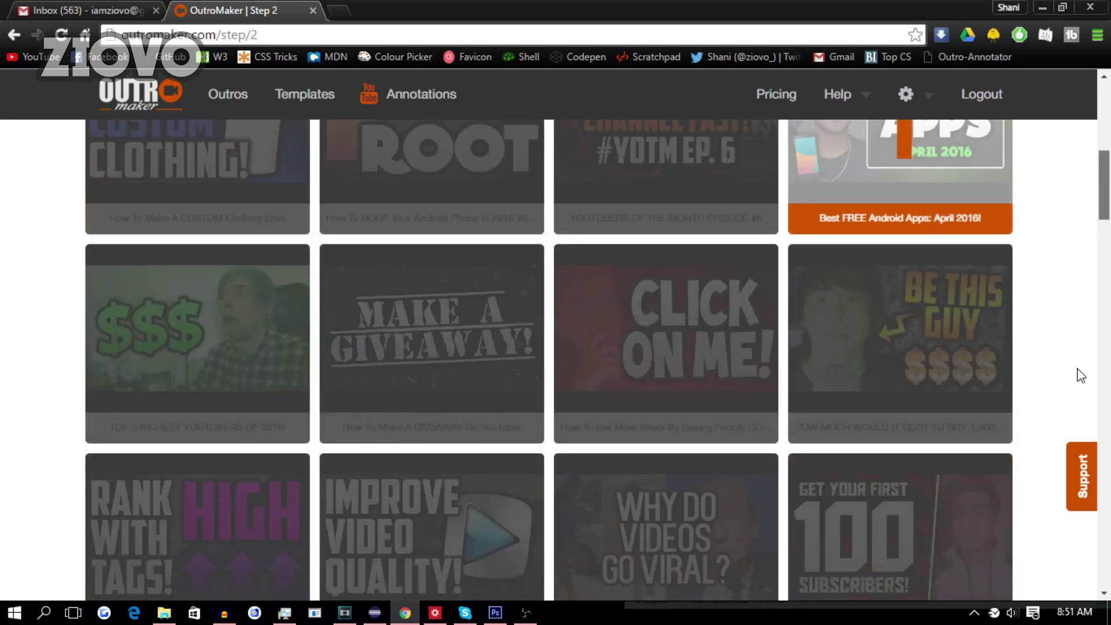
pyautogui.scroll(-15, 1079, 375)
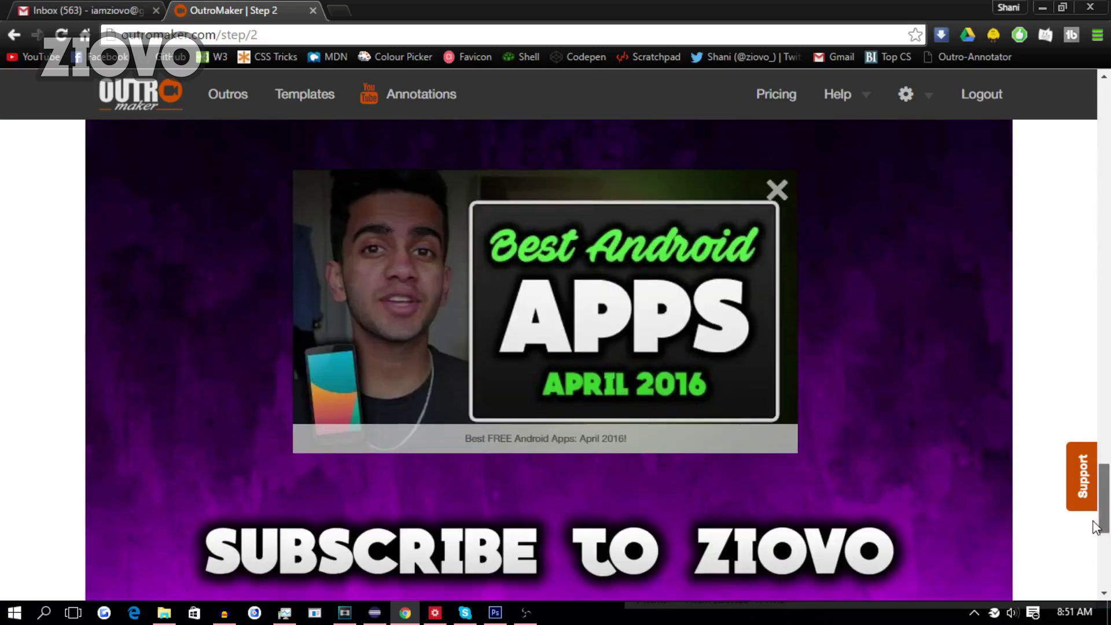
pyautogui.scroll(-4, 1095, 527)
pyautogui.click(906, 500)
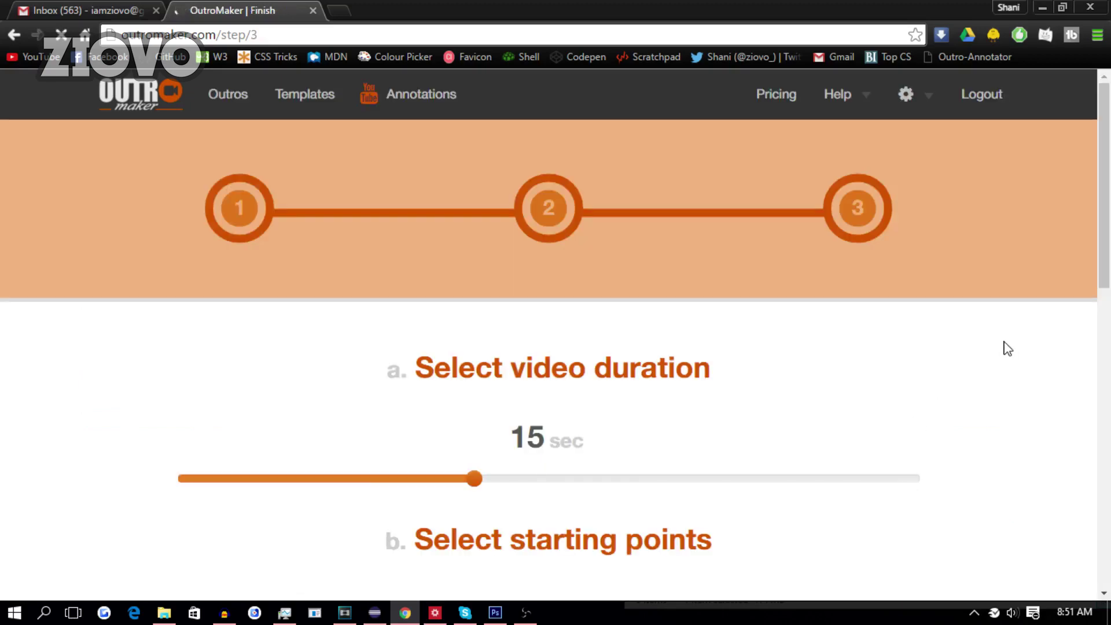
# Play the featured video muted and pause it at about 0:20 as the starting point
pyautogui.scroll(-1, 1079, 306)
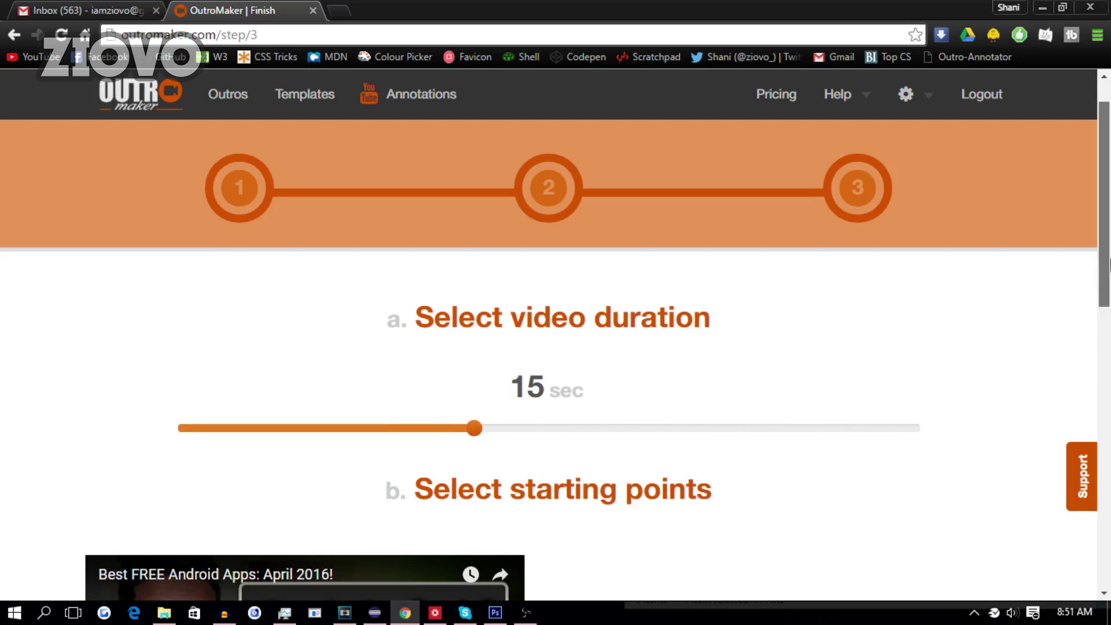
pyautogui.scroll(-1, 1106, 300)
pyautogui.scroll(-3, 1109, 300)
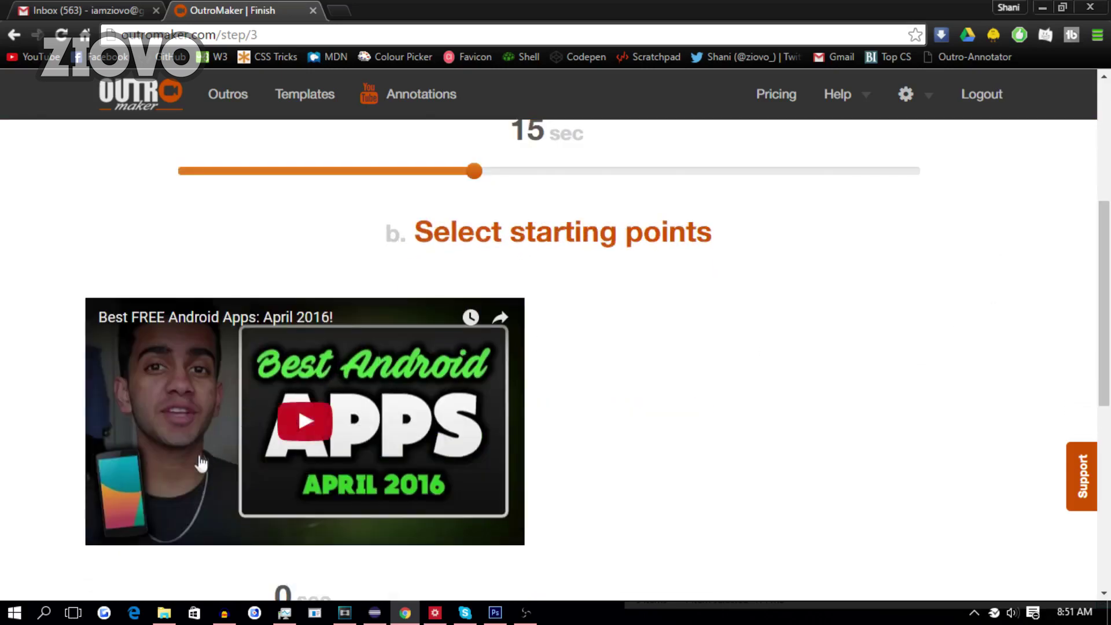
pyautogui.click(191, 512)
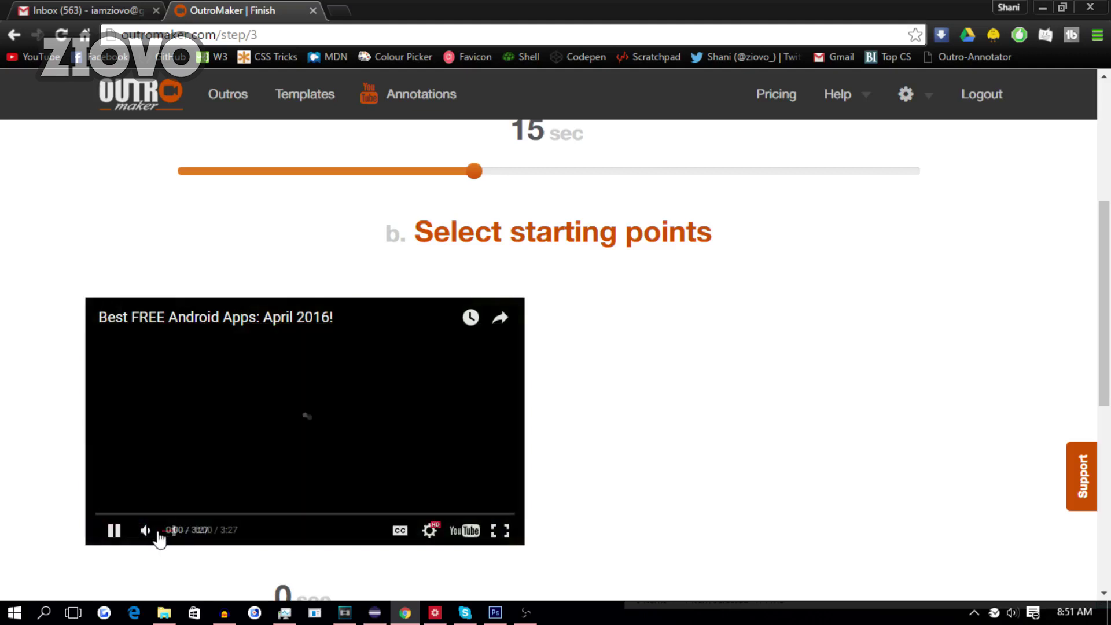
pyautogui.click(142, 531)
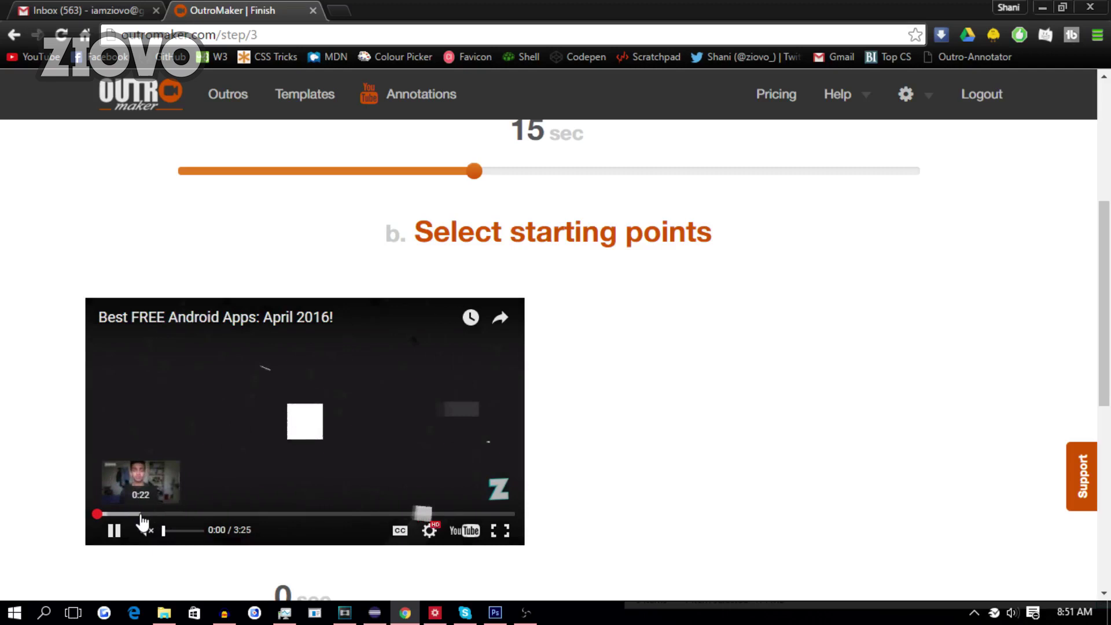
pyautogui.click(135, 514)
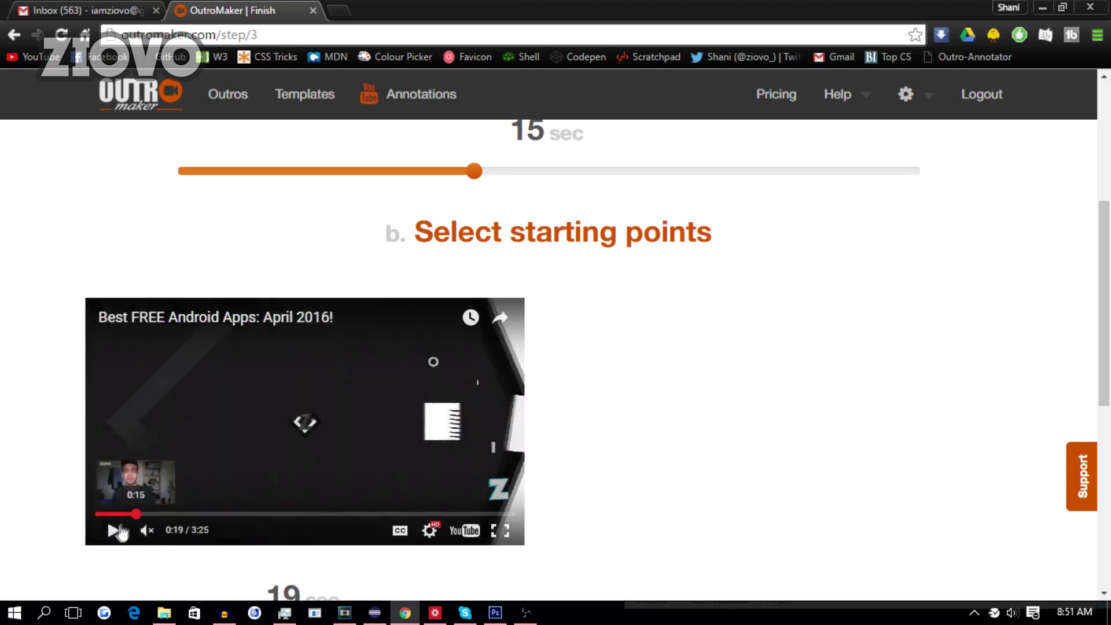
pyautogui.click(114, 531)
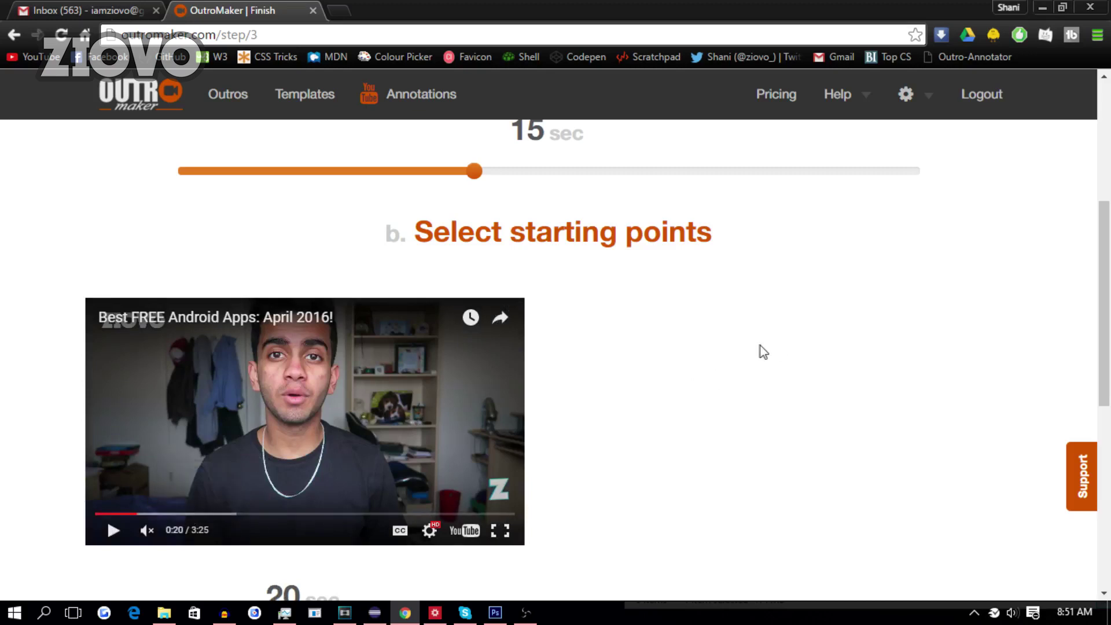
# Generate and download the 03-04-16.mp4 outro, then switch to Vegas Pro
pyautogui.moveTo(1104, 217); pyautogui.dragTo(1105, 228)
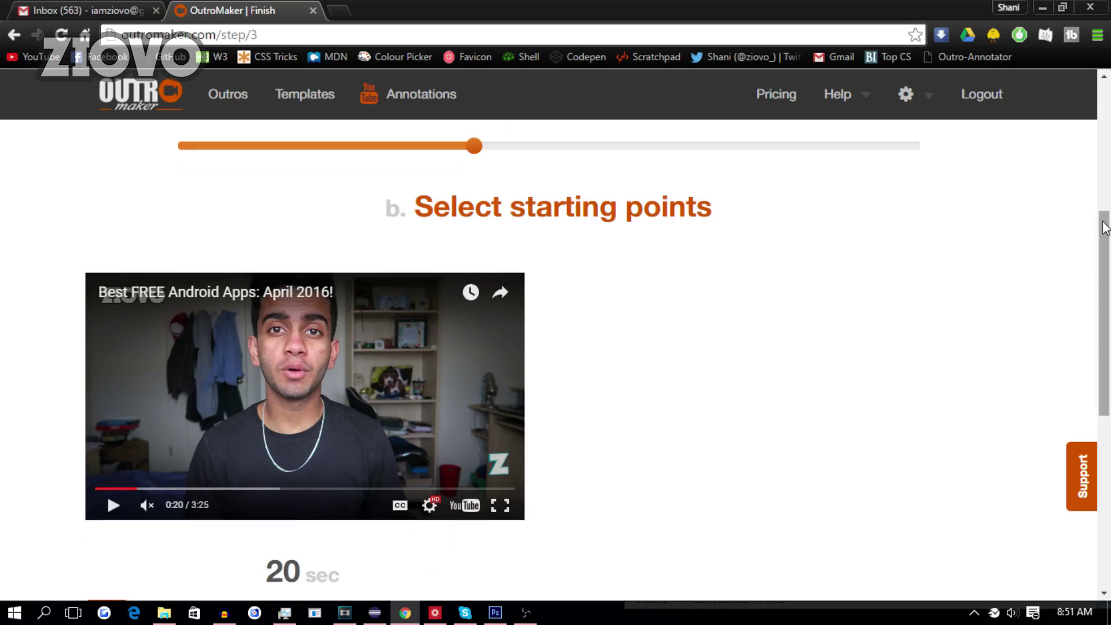
pyautogui.scroll(-5, 1105, 227)
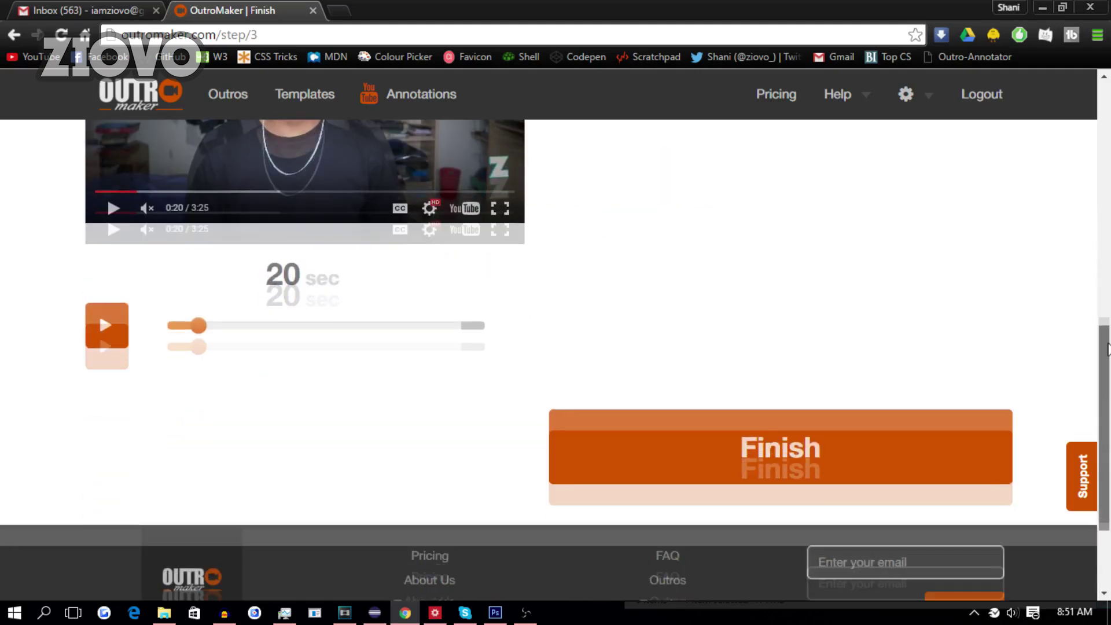
pyautogui.click(942, 418)
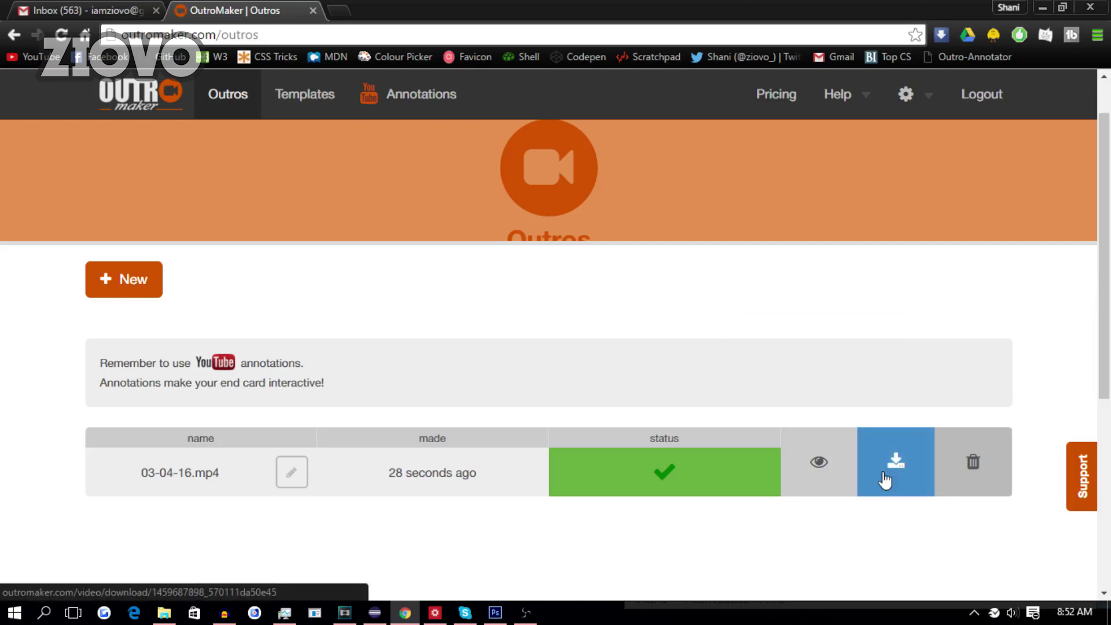
pyautogui.click(881, 451)
pyautogui.click(344, 612)
pyautogui.click(13, 27)
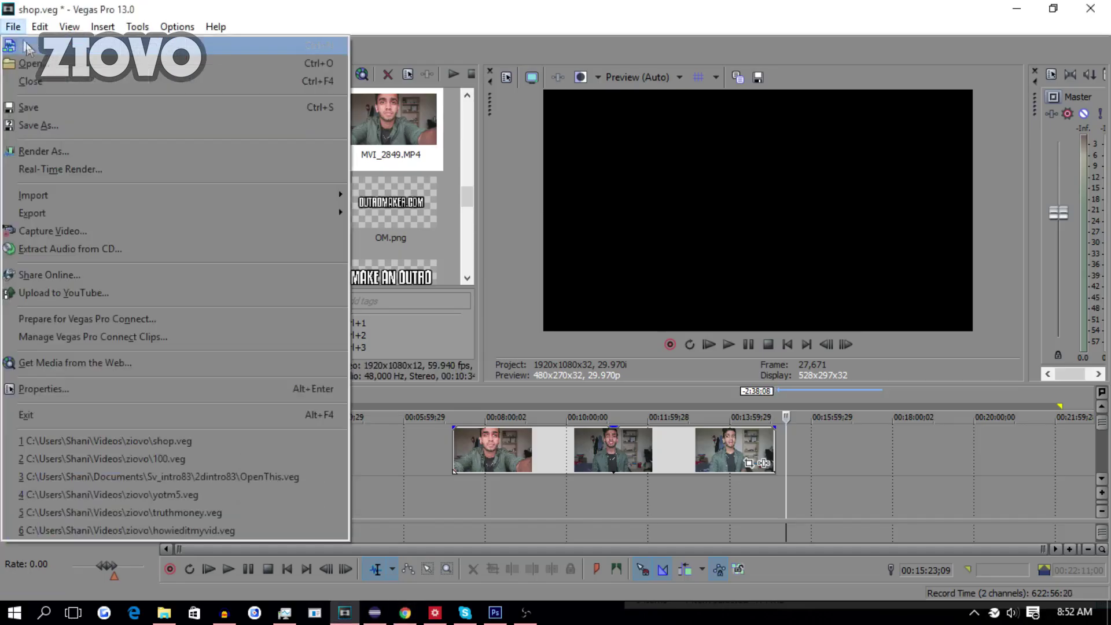
# Import 03-04-16.mp4 from the Downloads folder into the project media
pyautogui.click(391, 212)
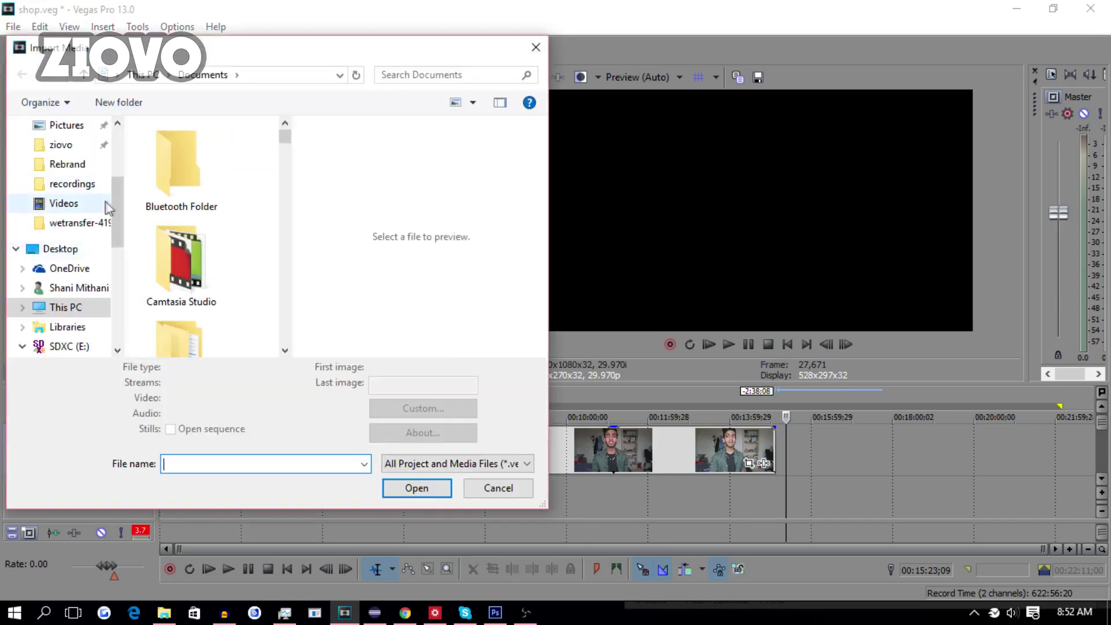
pyautogui.scroll(2, 70, 230)
pyautogui.click(72, 226)
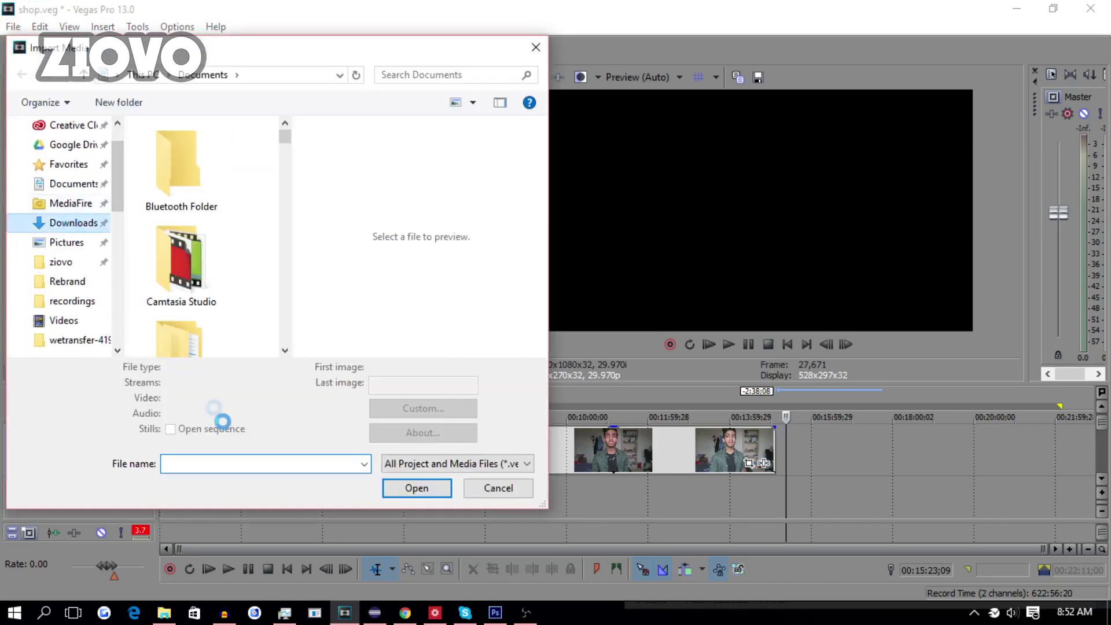
pyautogui.click(236, 462)
pyautogui.write('03')
pyautogui.press('Down')
pyautogui.press('Return')
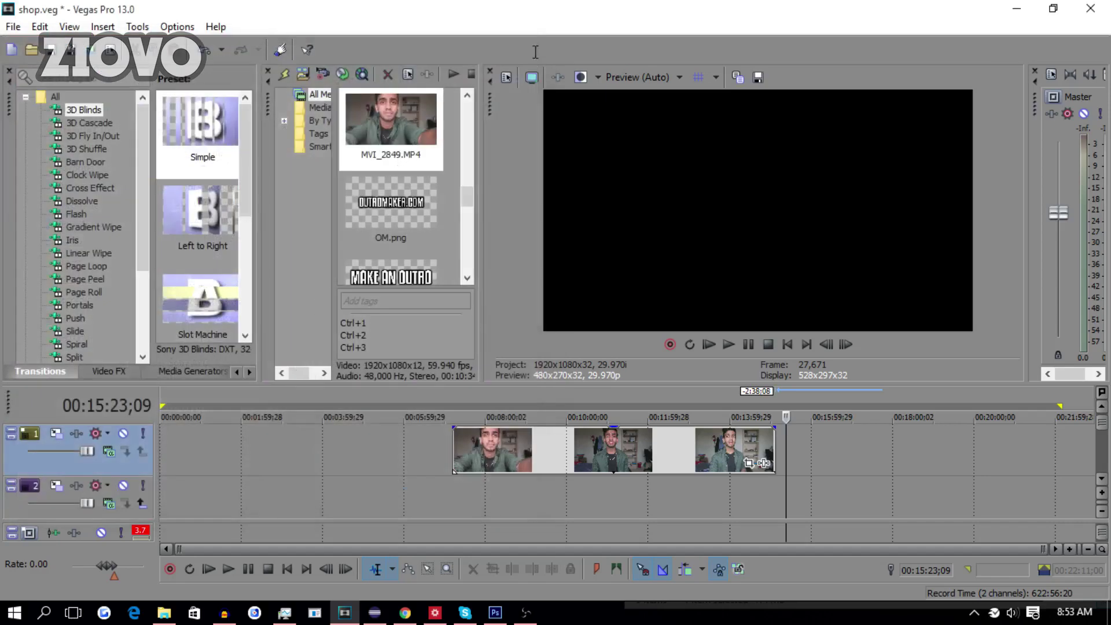
# Place 03-04-16.mp4 after the last clip on track 1 and play it back
pyautogui.moveTo(469, 187); pyautogui.dragTo(463, 104)
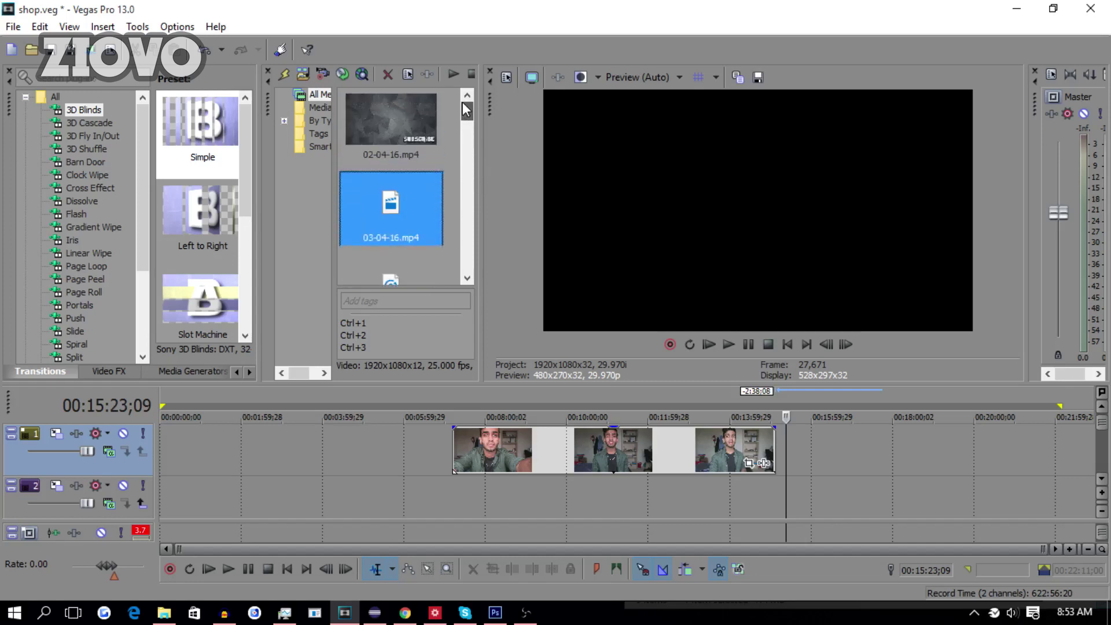
pyautogui.moveTo(427, 188); pyautogui.dragTo(785, 450)
pyautogui.scroll(2, 785, 451)
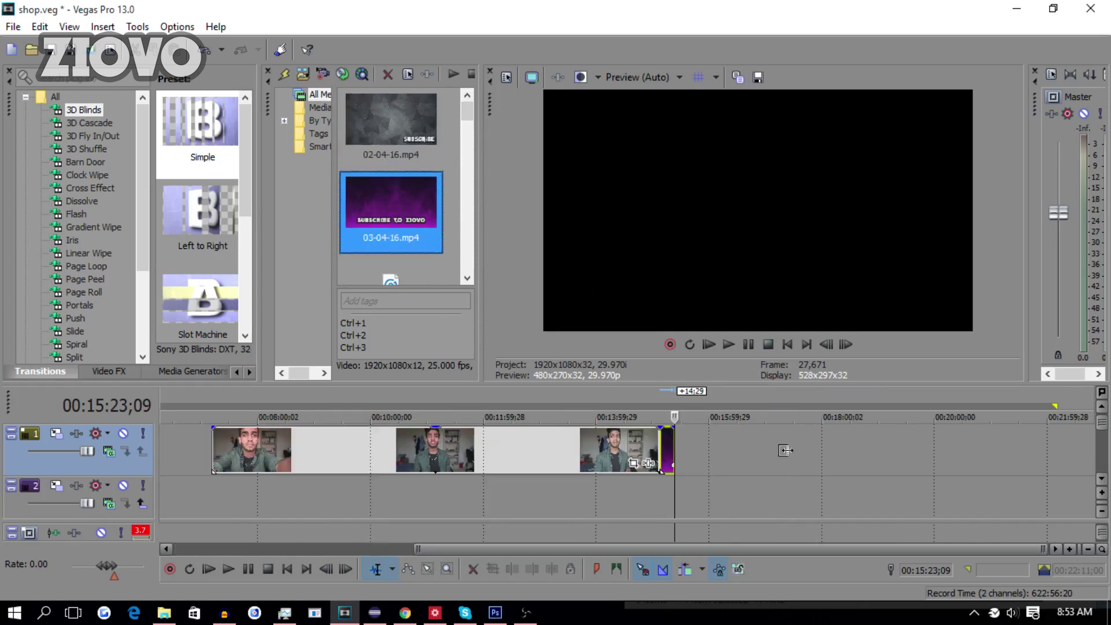
pyautogui.scroll(5, 459, 453)
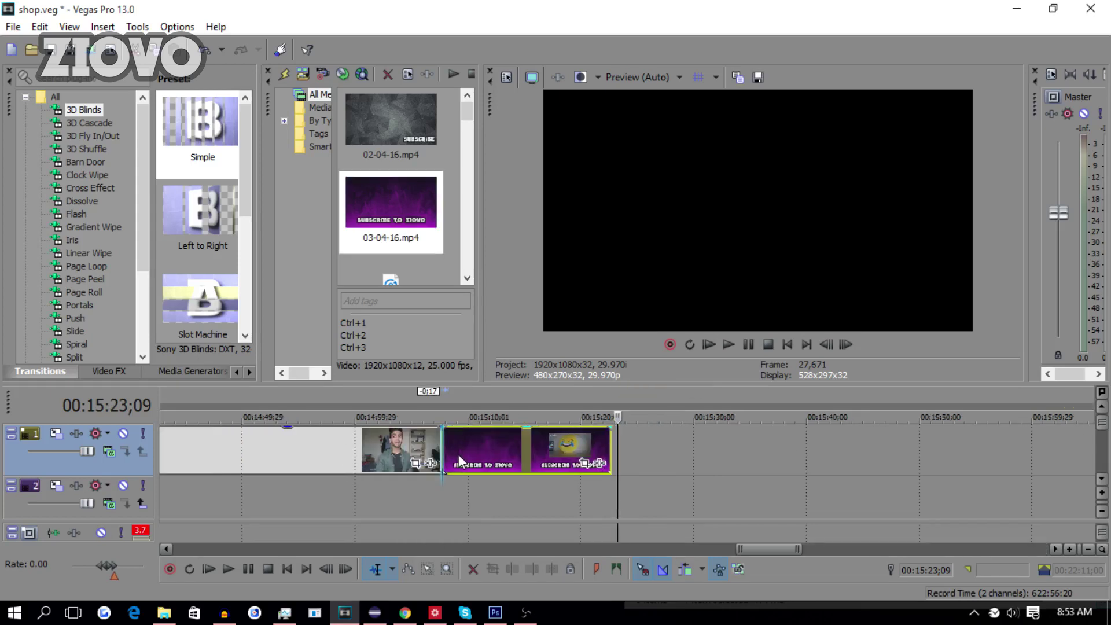
pyautogui.click(443, 454)
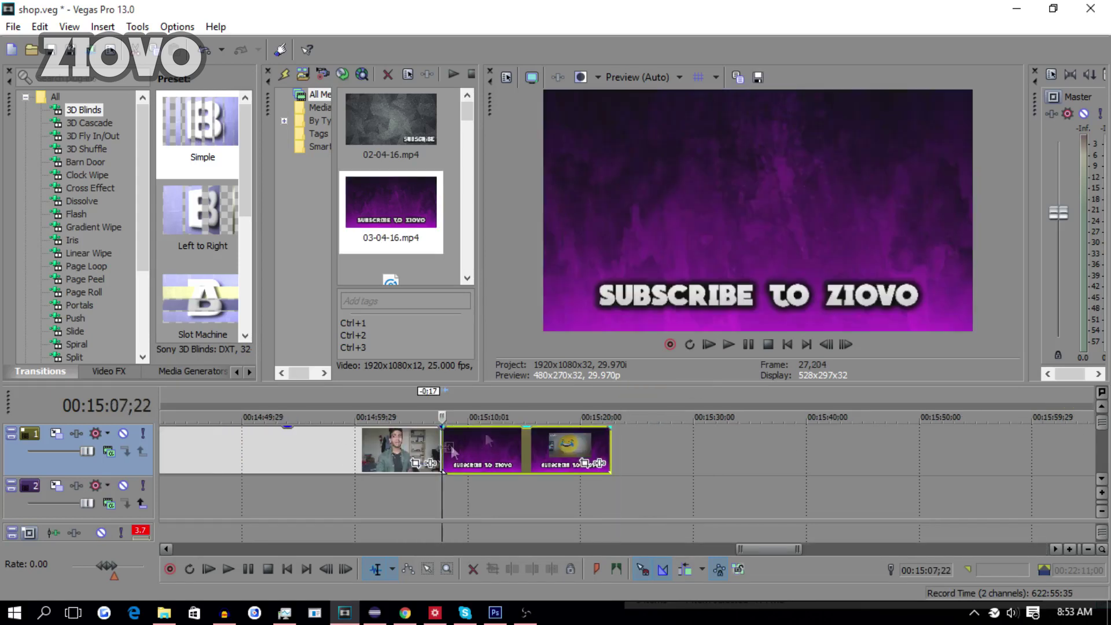
pyautogui.click(729, 345)
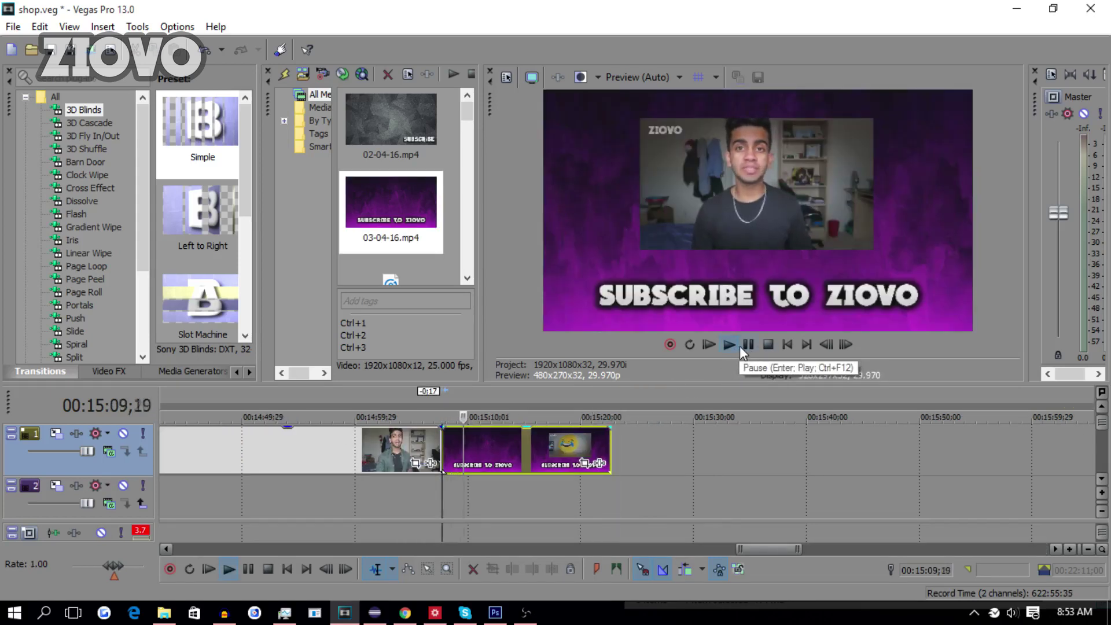